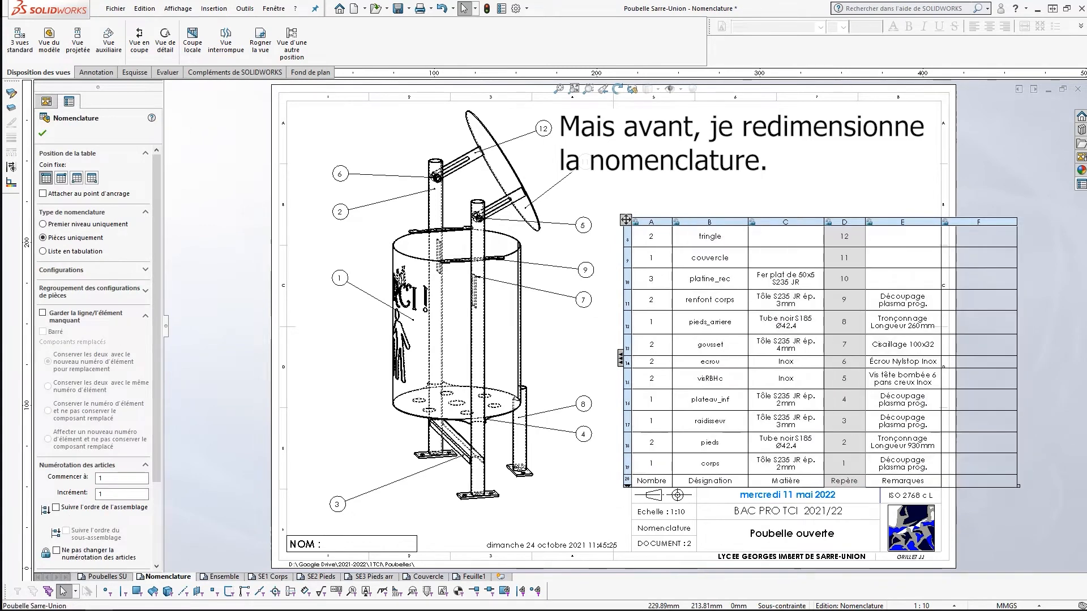
- Resize the parts list table so that it fits inside the drawing sheet's border
right_click(626, 238)
mouse_move(666, 372)
left_click(830, 372)
left_click_drag(1018, 487, 942, 475)
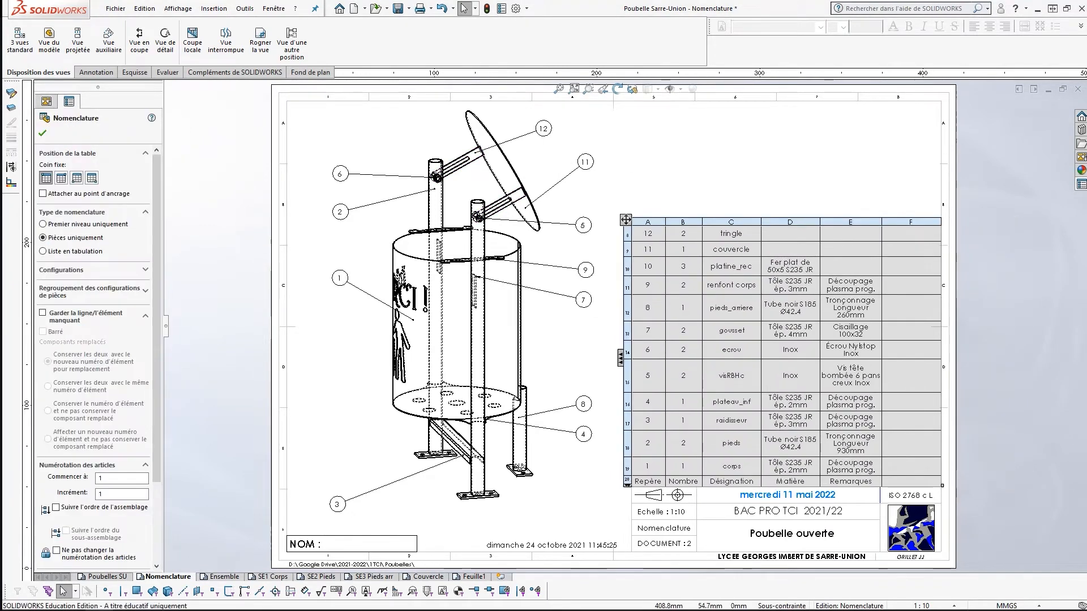
- Assign the custom property Client to the empty last column F of the parts list
left_click(902, 220)
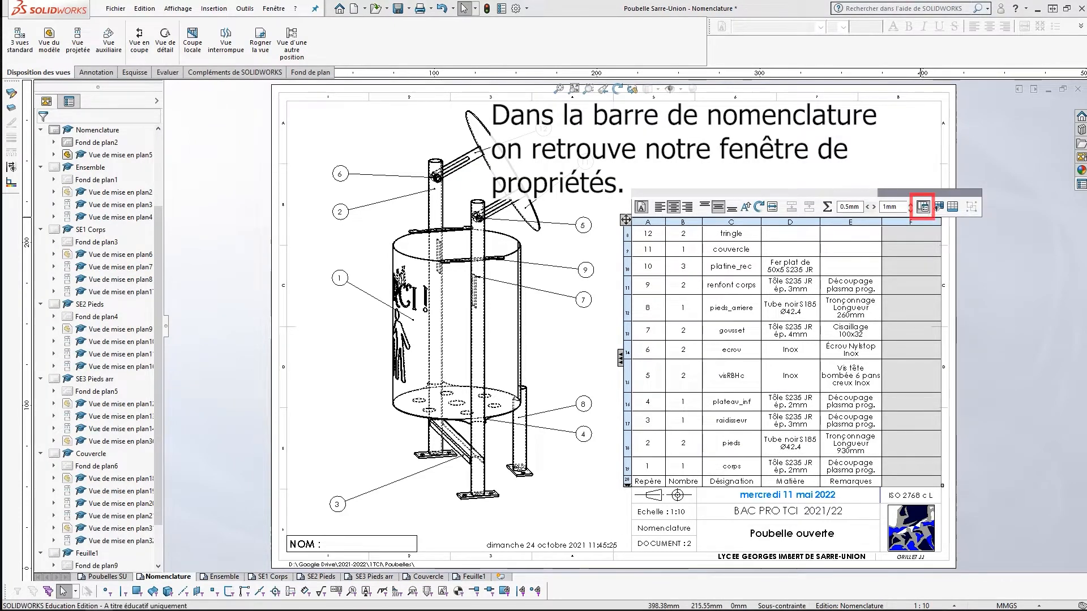
left_click(923, 207)
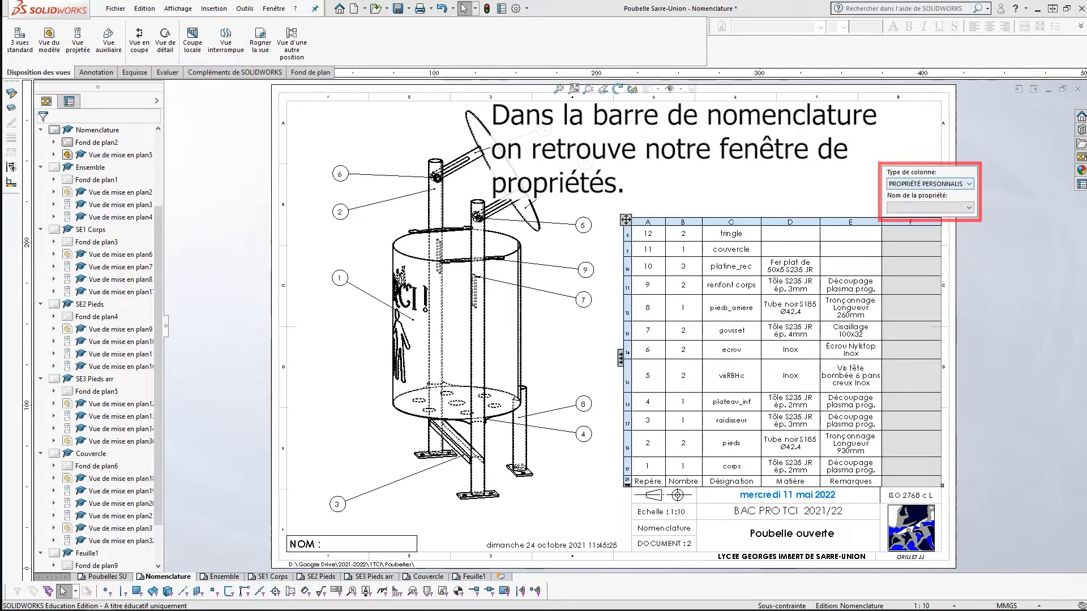
left_click(969, 184)
left_click(929, 194)
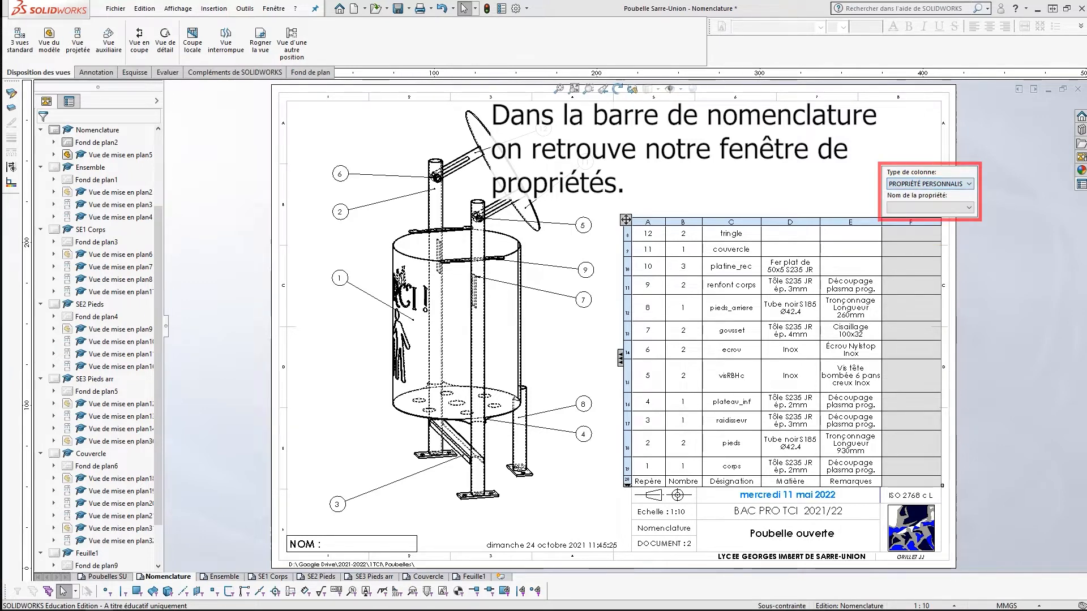
left_click(968, 184)
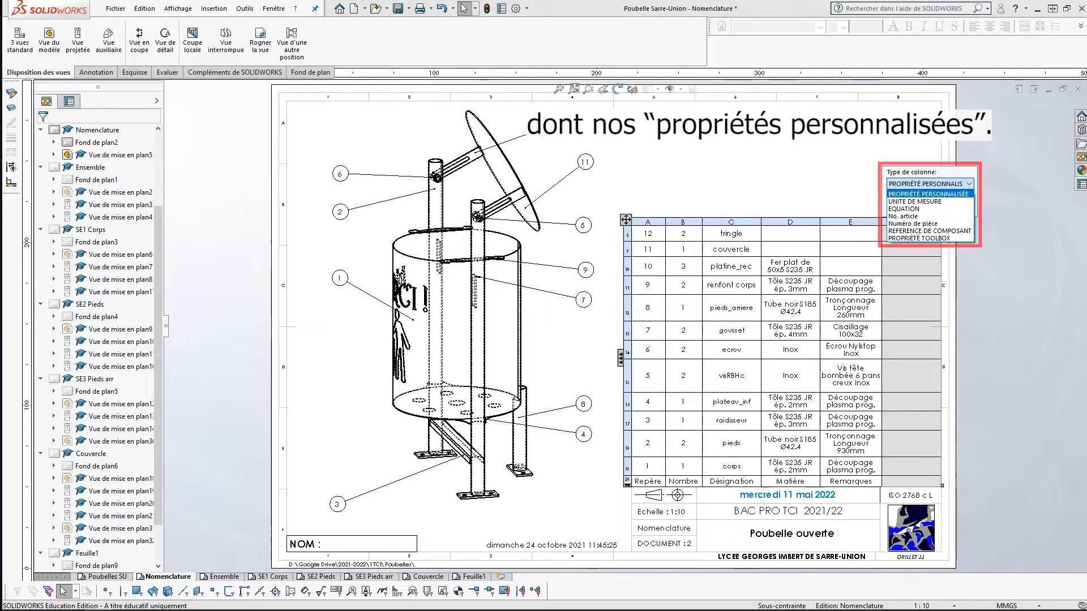
left_click(929, 194)
left_click(969, 208)
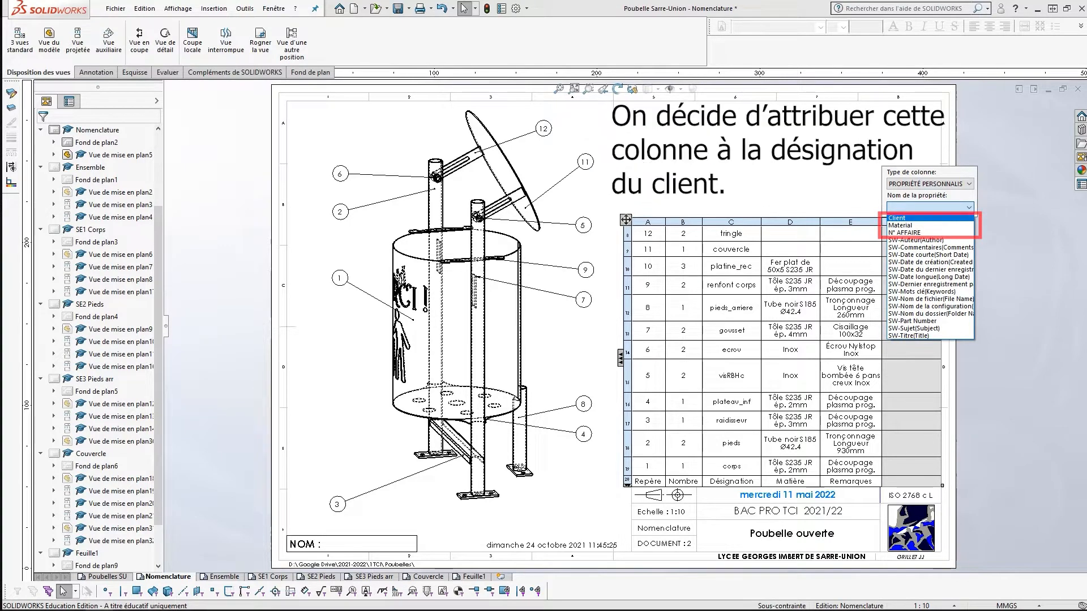
left_click(928, 218)
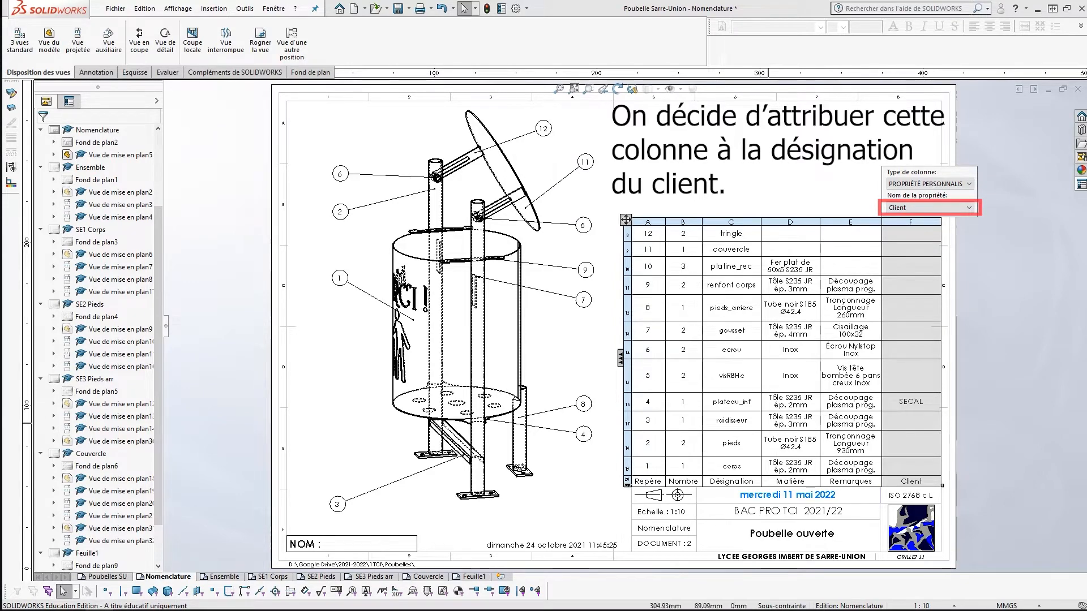
- Select the plateau_inf row in the parts list and examine the matching part in the assembly view
left_click(648, 402)
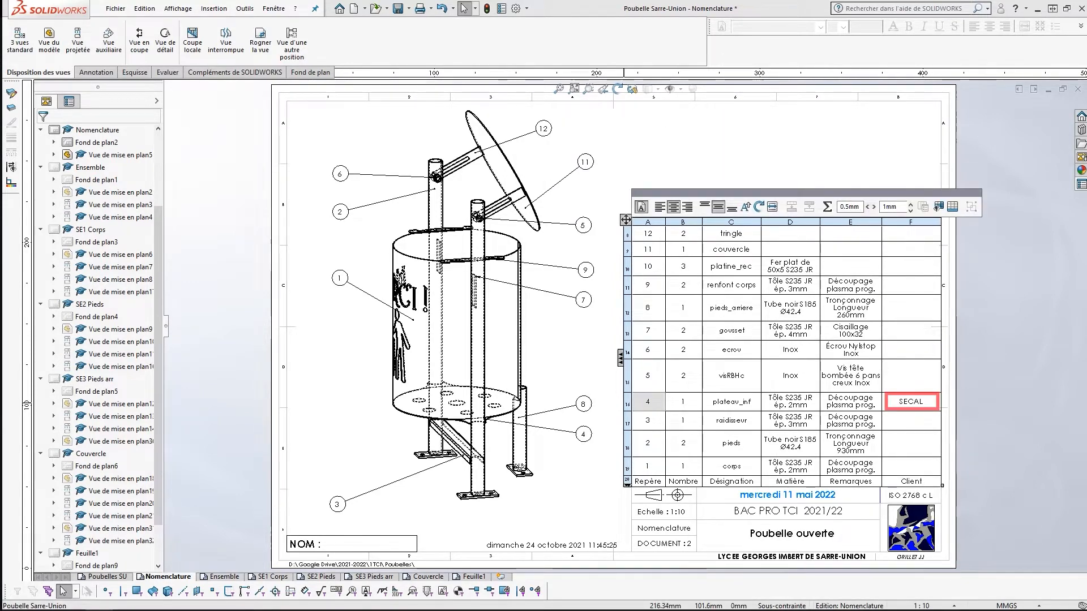
left_click(628, 404)
scroll(453, 473, "down", 5)
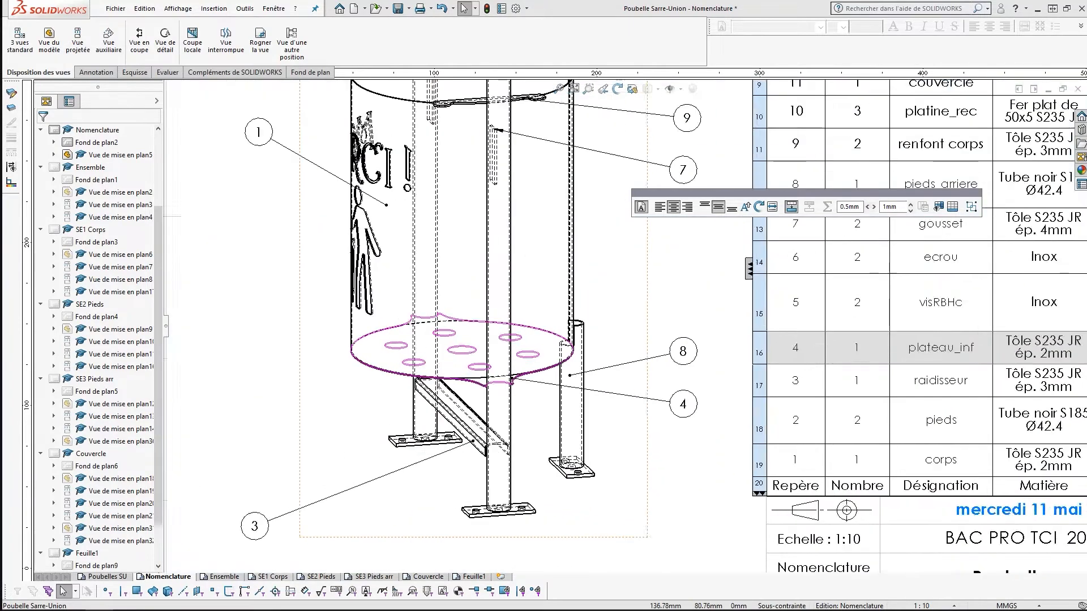
scroll(438, 339, "up", 7)
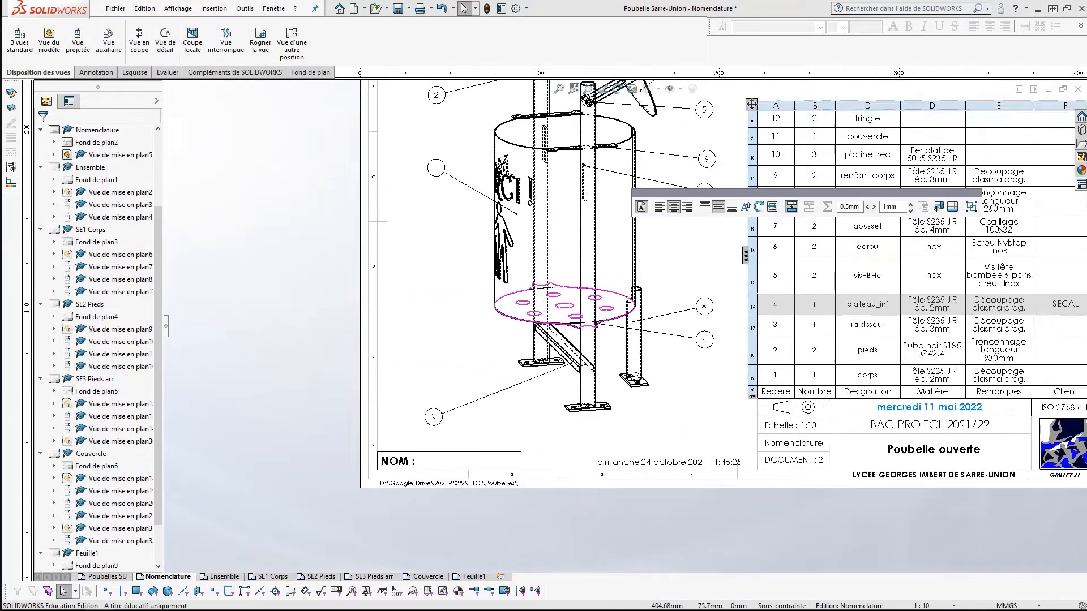
scroll(854, 319, "down", 3)
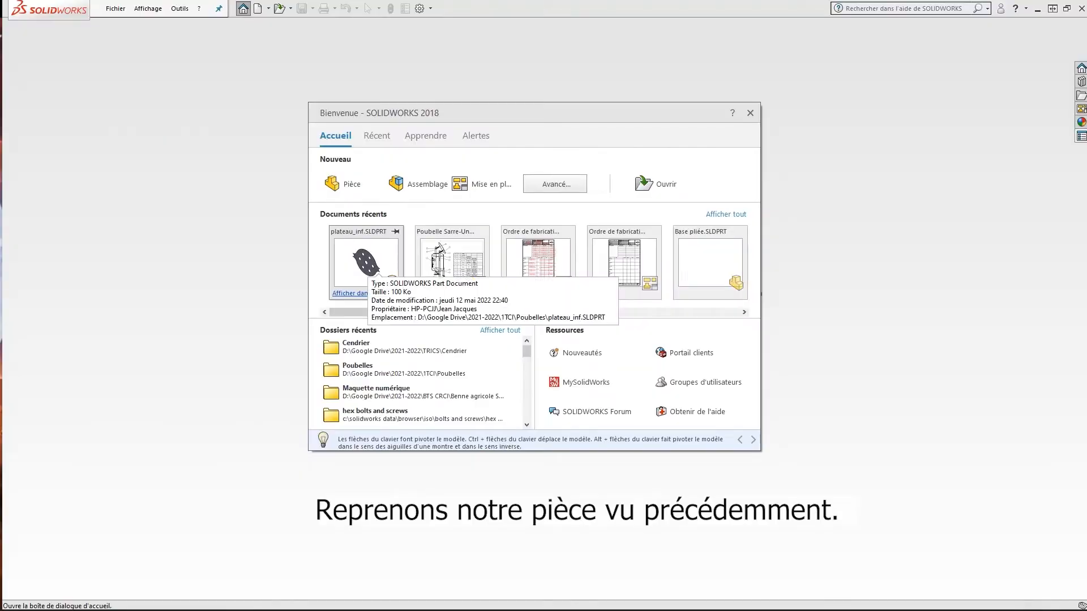
- Open plateau_inf.SLDPRT from the recent documents, and Base pliée.SLDPRT from the Cendrier folder inside TRICS
left_click(368, 265)
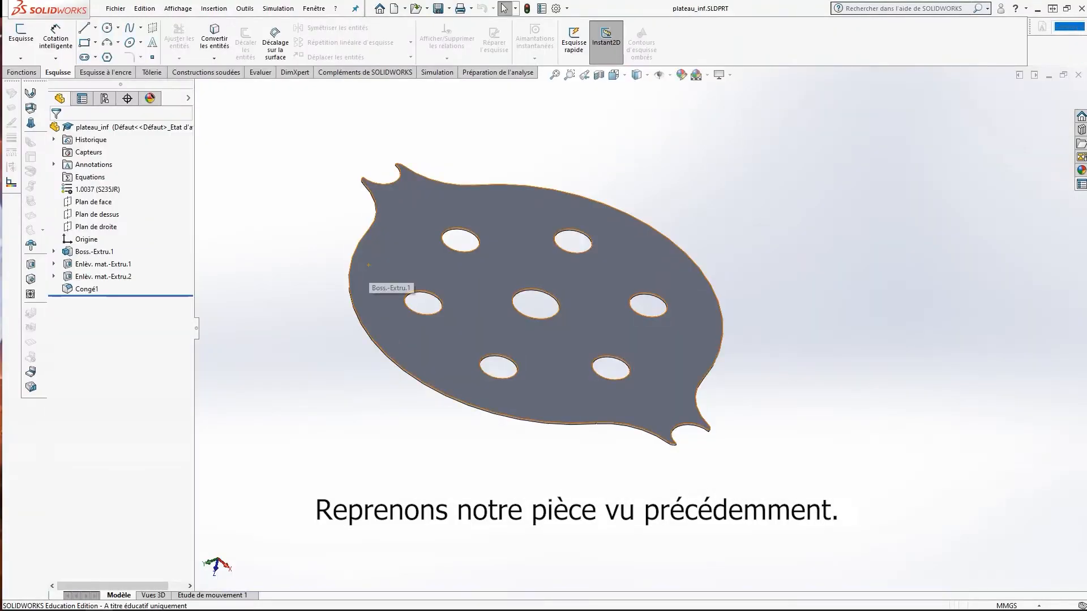
middle_click_drag(369, 265, 459, 306)
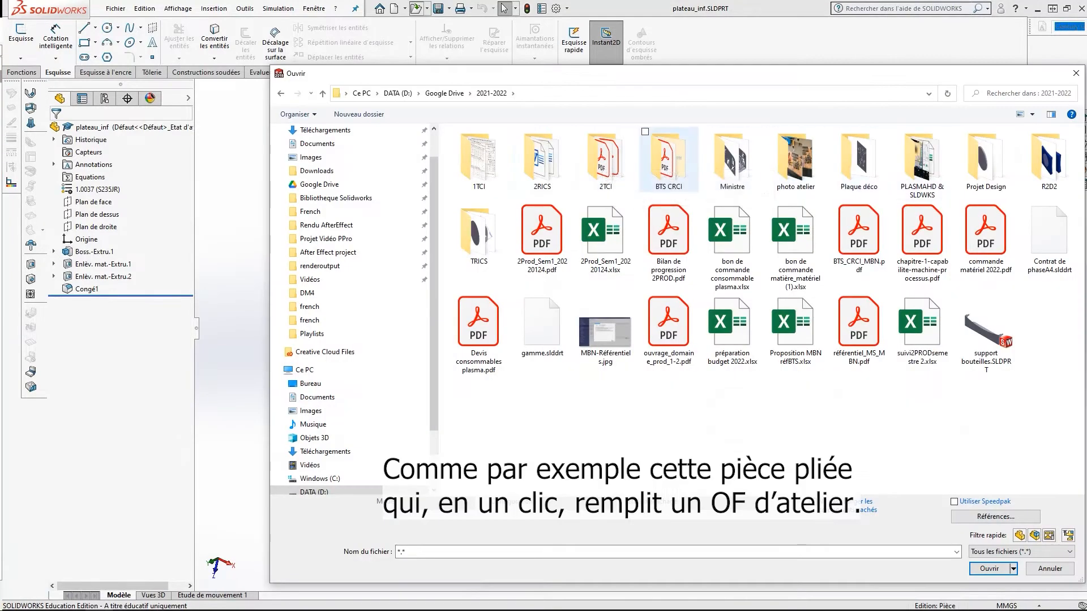
double_click(481, 241)
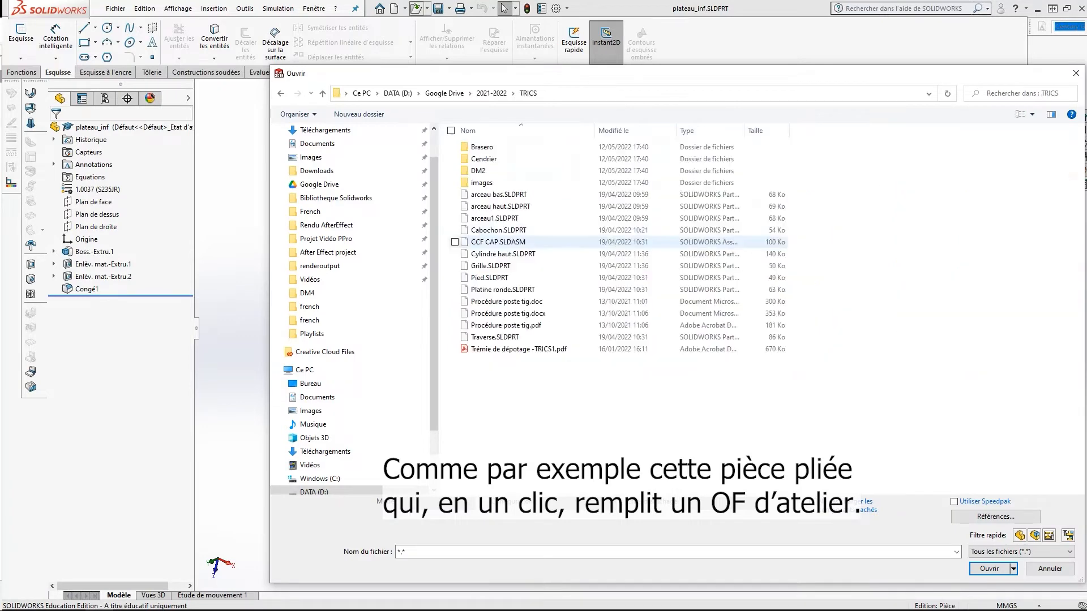
double_click(485, 159)
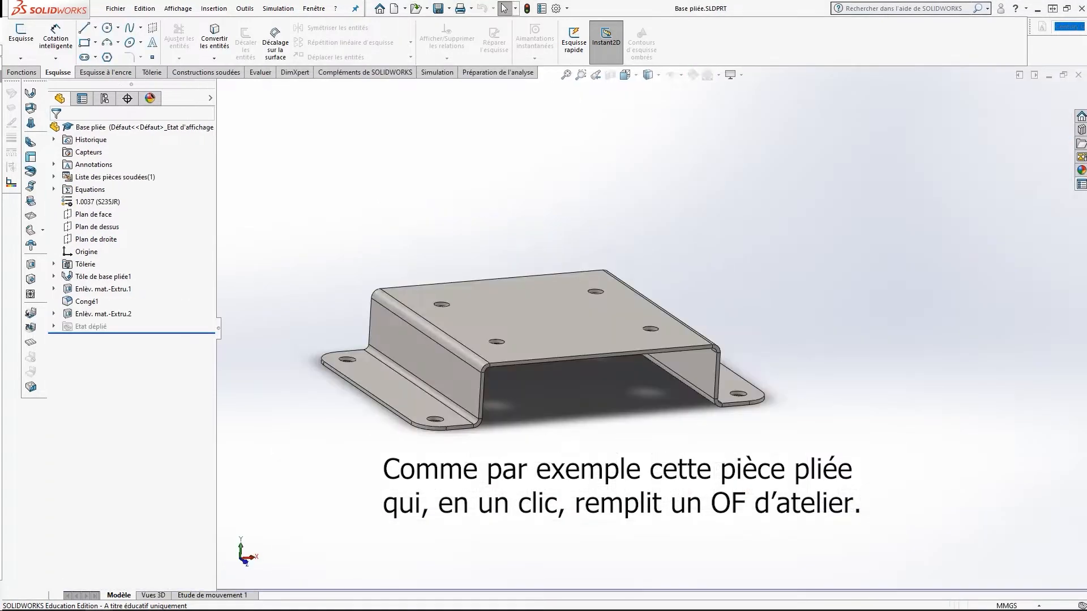
- Create a new drawing using the sheet format "Ordre de fabrication vide"
left_click(394, 8)
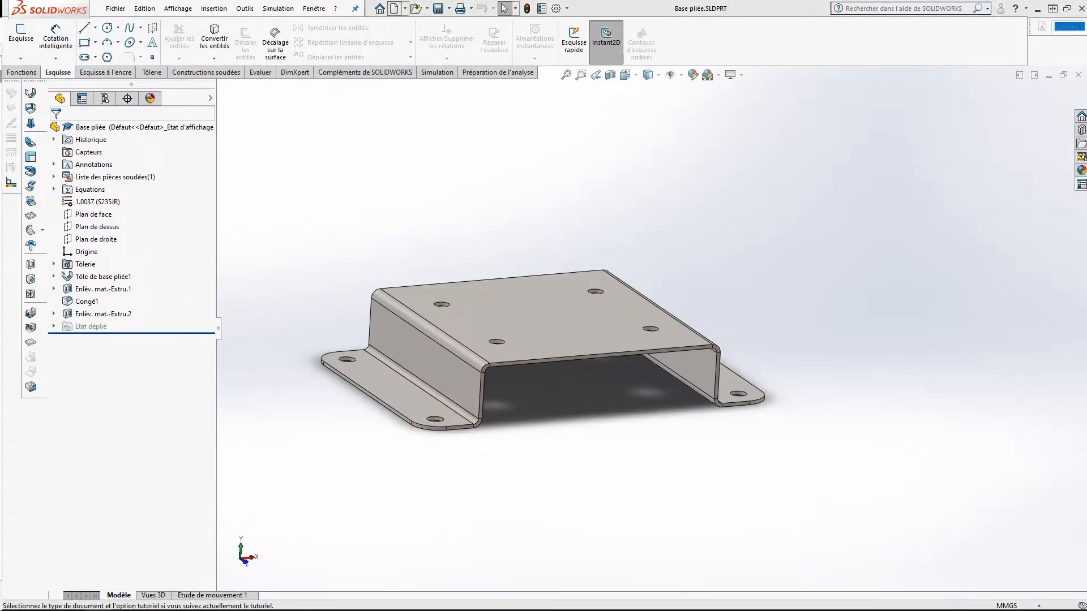
left_click(631, 239)
left_click(552, 422)
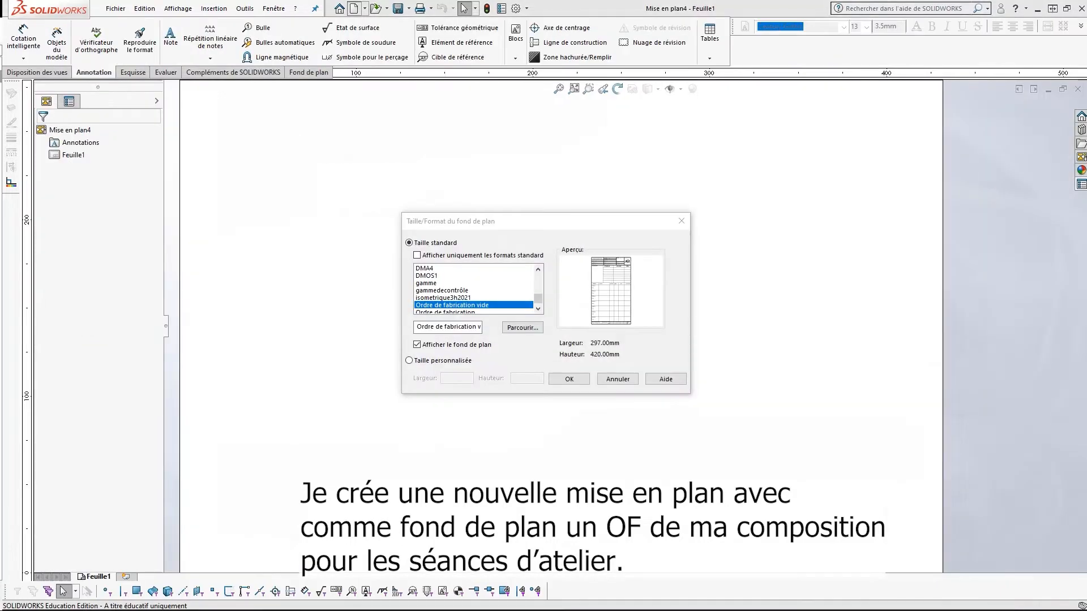
key("Return")
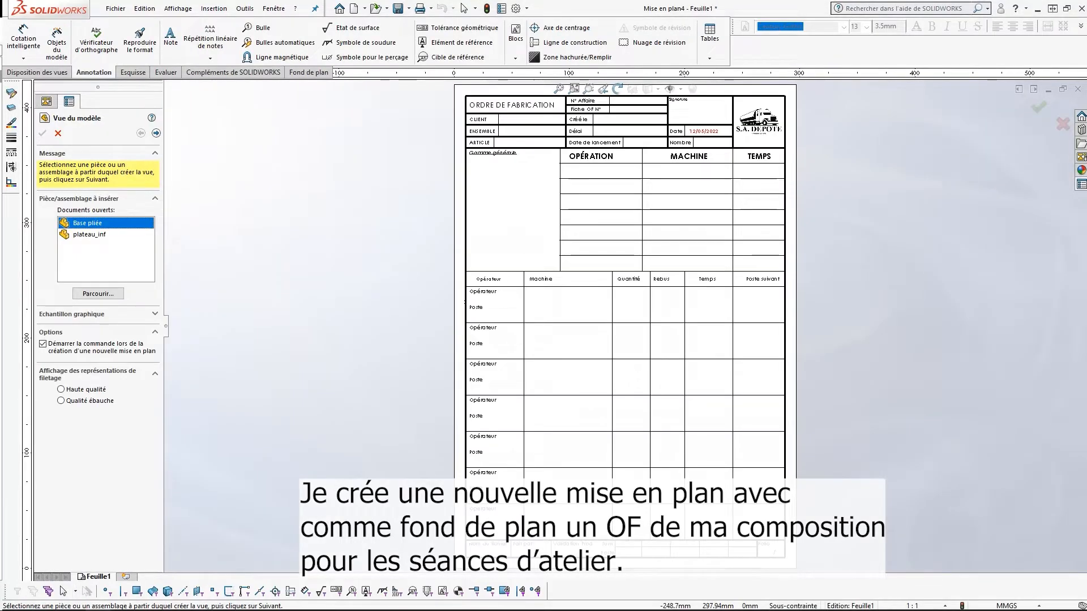
- Place an isometric view of Base pliée in the Gamme générale area of the manufacturing order
left_click(156, 133)
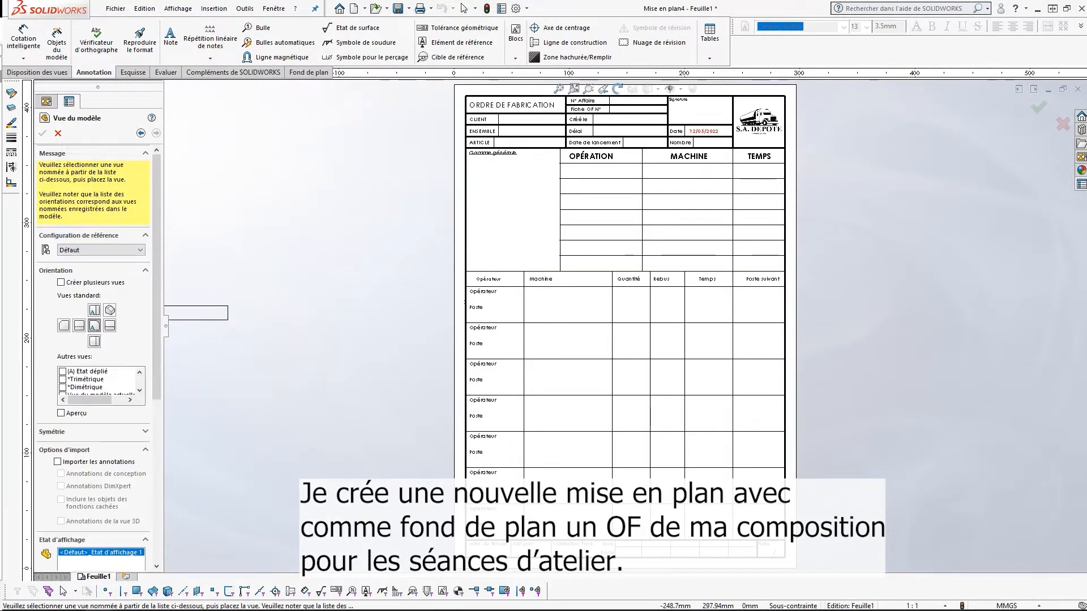
left_click(109, 310)
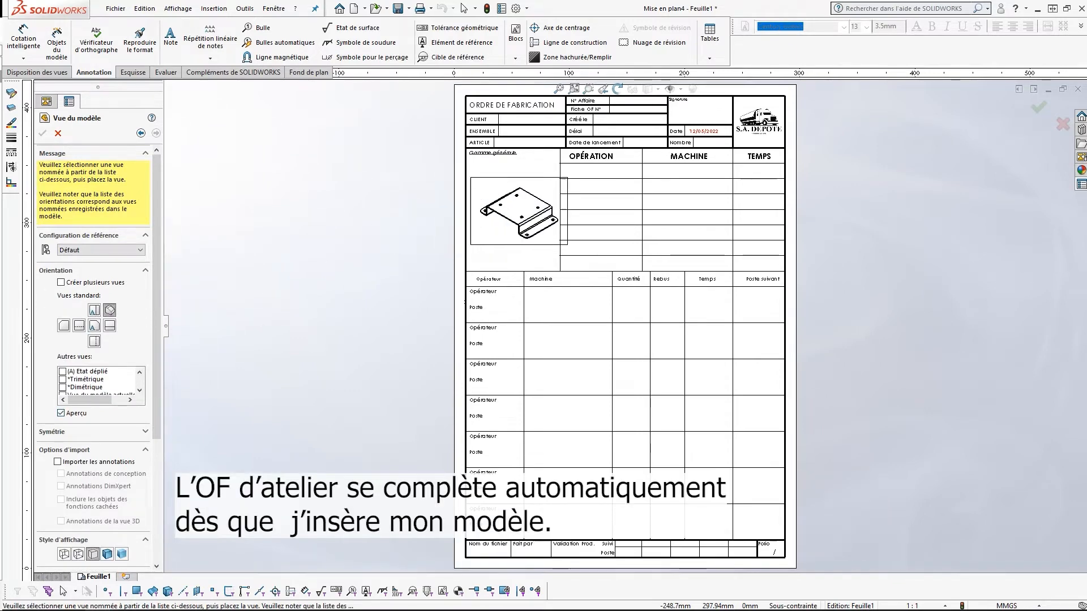
left_click(516, 210)
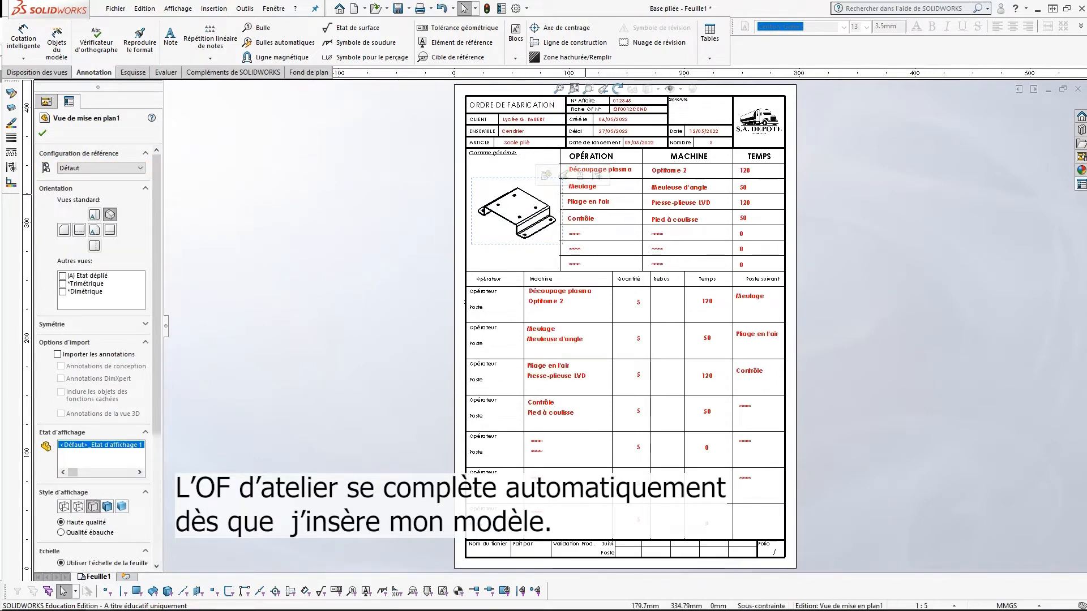
- Review the manufacturing order's header, operations, machines, times and workstation rows
scroll(664, 185, "down", 6)
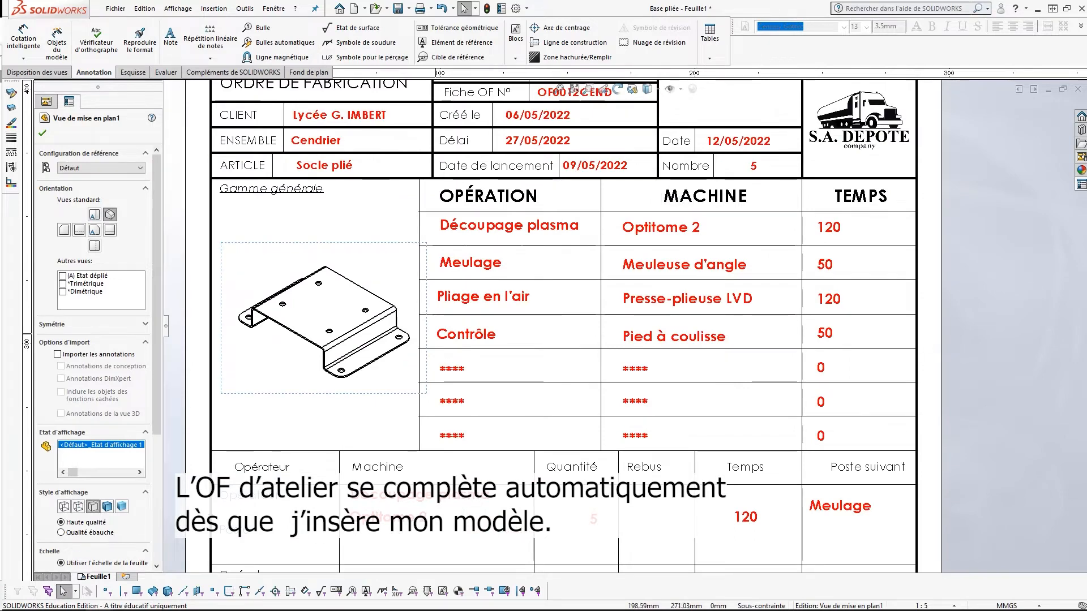
middle_click_drag(625, 557, 610, 282)
middle_click_drag(542, 491, 577, 281)
mouse_move(576, 420)
middle_mouse_down()
mouse_move(575, 243)
mouse_move(547, 605)
middle_mouse_up()
mouse_move(533, 277)
middle_mouse_down()
mouse_move(553, 554)
mouse_move(544, 460)
middle_mouse_up()
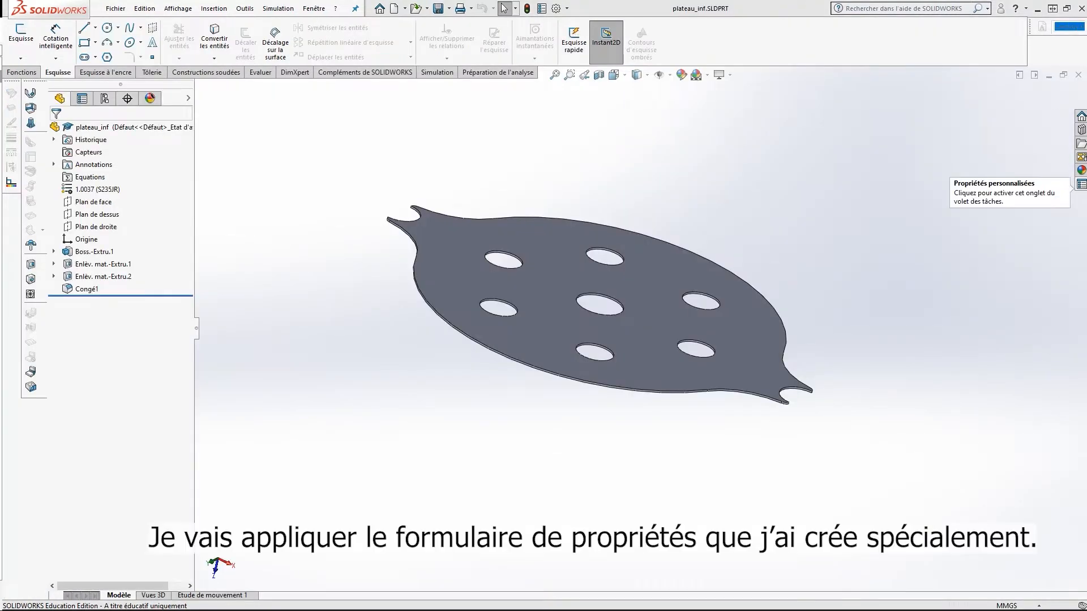
- Show the custom properties of the plateau_inf part and load the custom property form made for manufacturing orders
left_click(1081, 184)
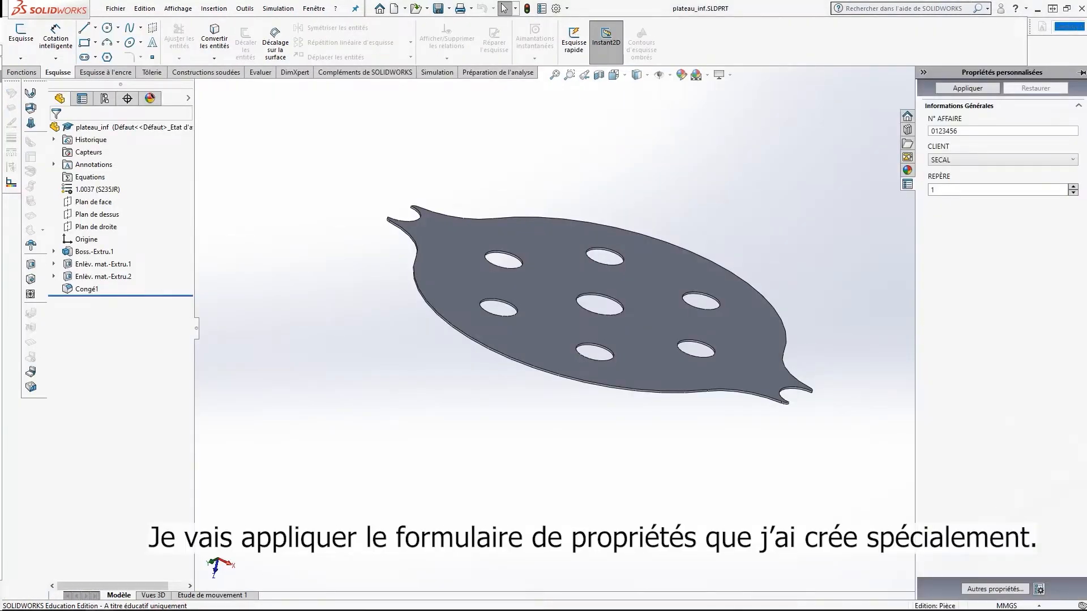
left_click(1039, 589)
left_click(545, 324)
left_click(470, 349)
left_click(585, 349)
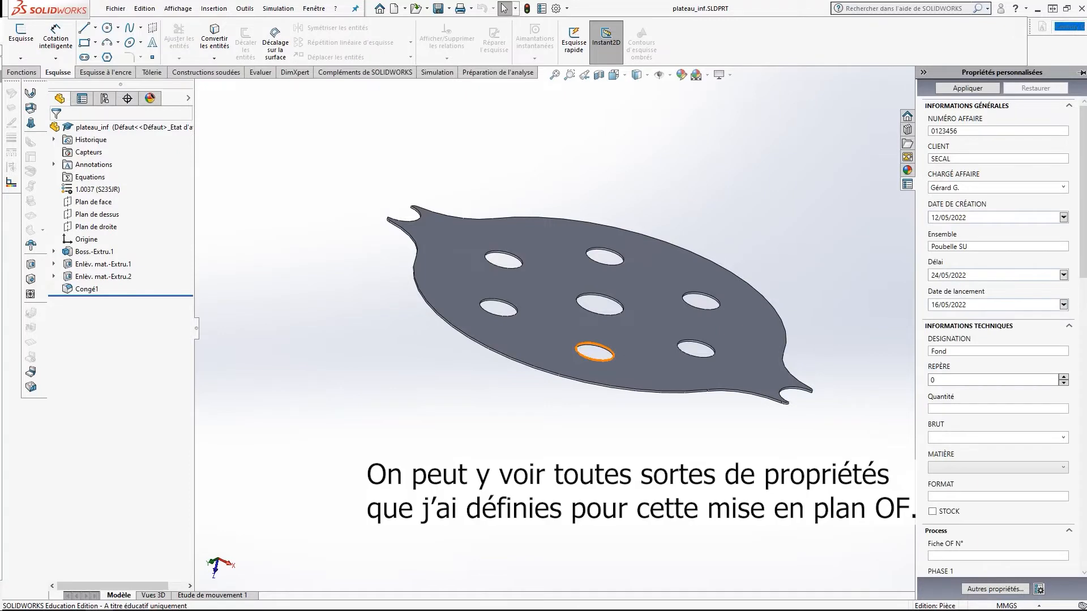
- Look through the form's general information, technical information and process phase fields
scroll(996, 340, "down", 4)
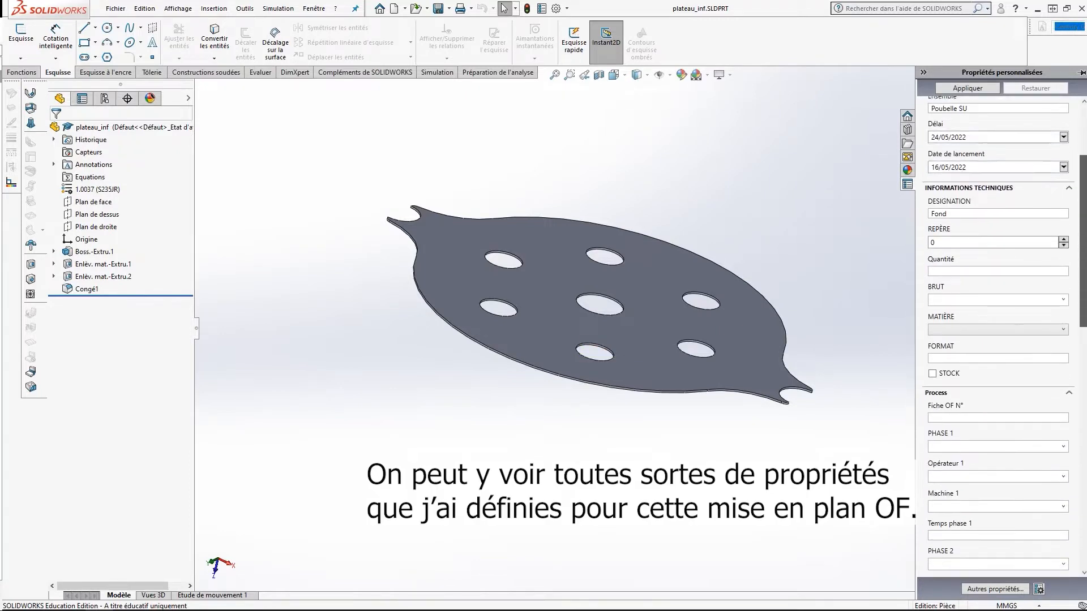
scroll(996, 340, "down", 6)
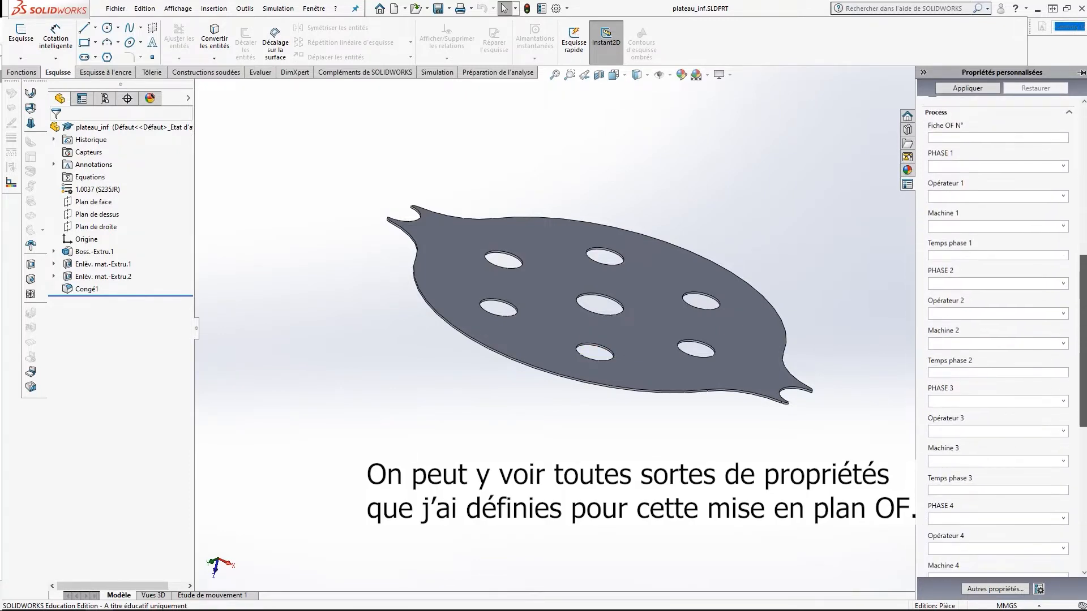
scroll(996, 339, "down", 6)
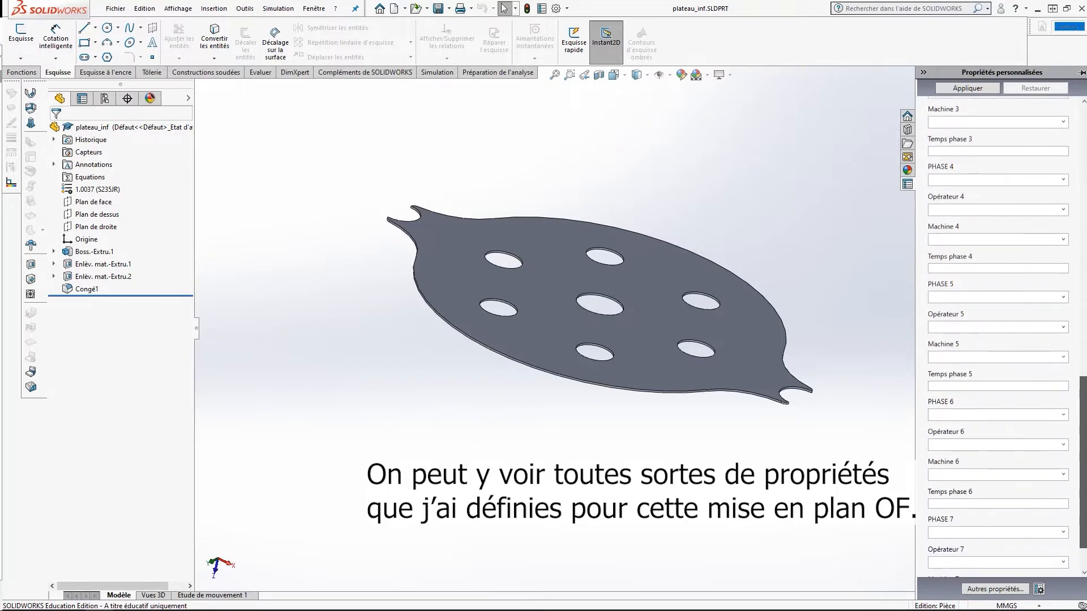
scroll(997, 339, "up", 15)
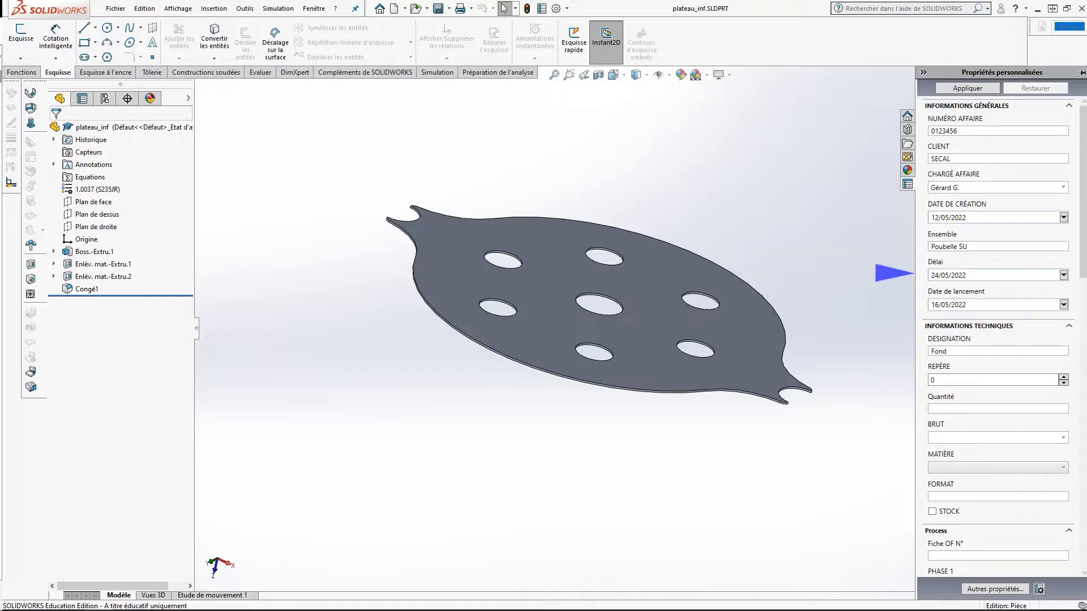
- Set the part's Repère to 4 and its Quantité to 20 in the property form
scroll(998, 339, "down", 5)
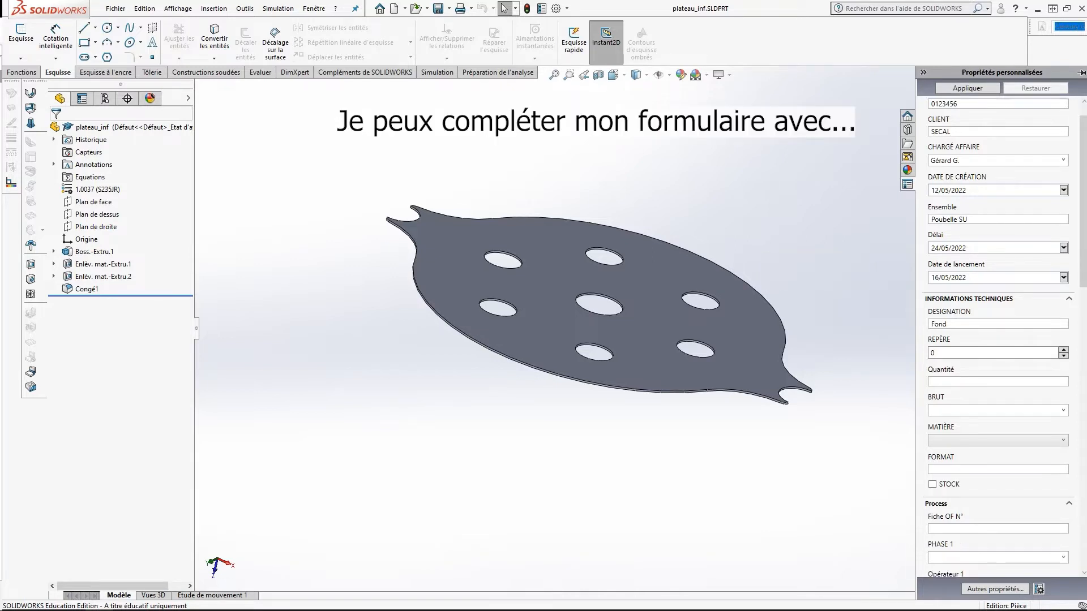
scroll(997, 340, "up", 5)
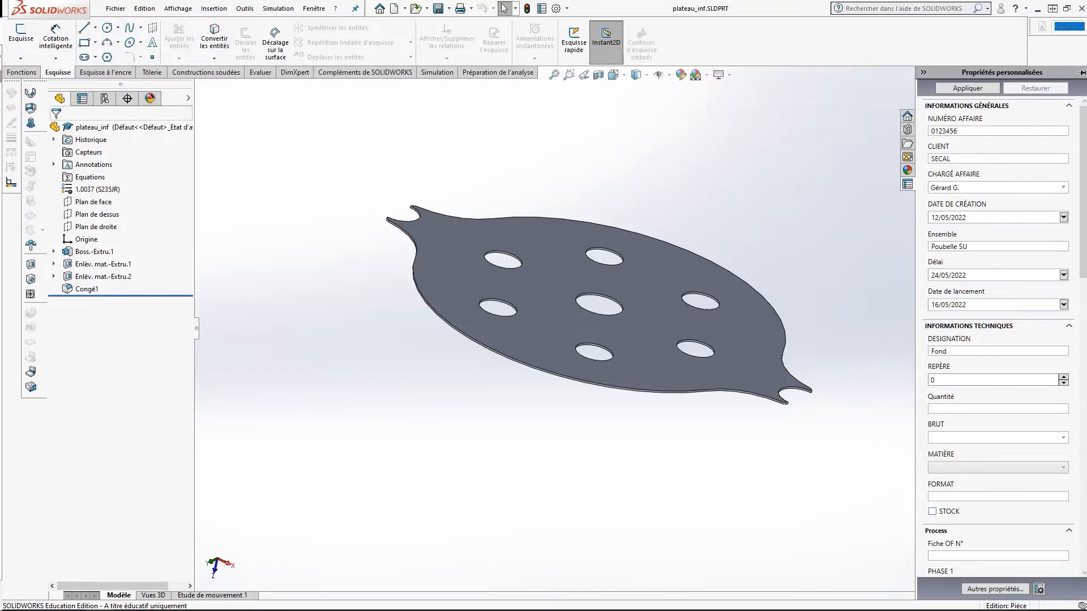
type("4")
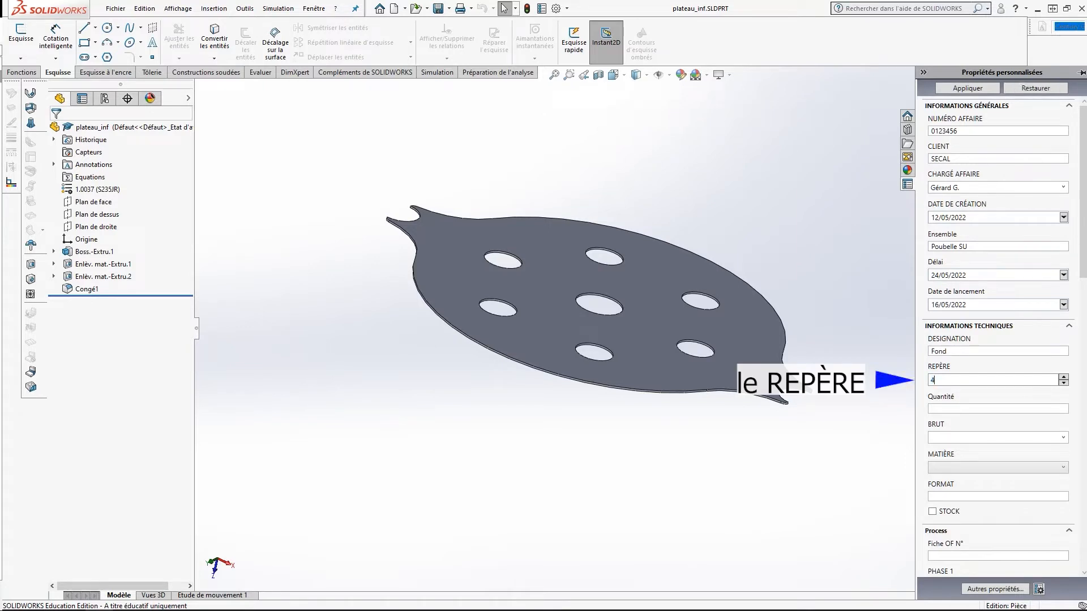
left_click(932, 408)
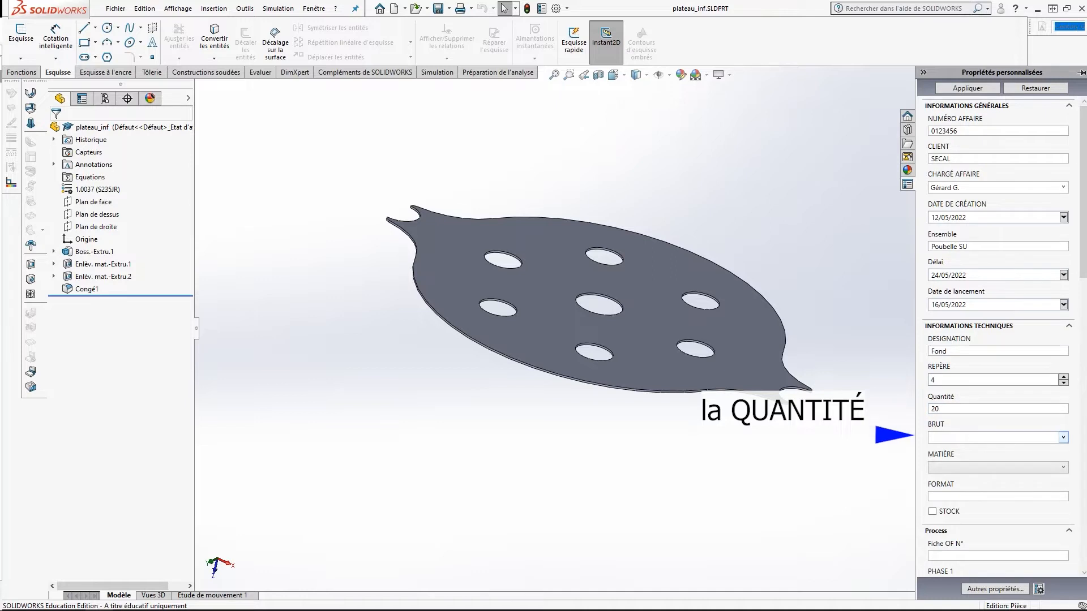
- Define the raw stock as Tôle in S235 JR G2 (1.0038) with the format "ép. 2 mm"
left_click(1064, 437)
left_click(996, 449)
left_click(1063, 467)
left_click(996, 480)
scroll(996, 480, "down", 4)
left_click(996, 389)
type("ép. 2 mm")
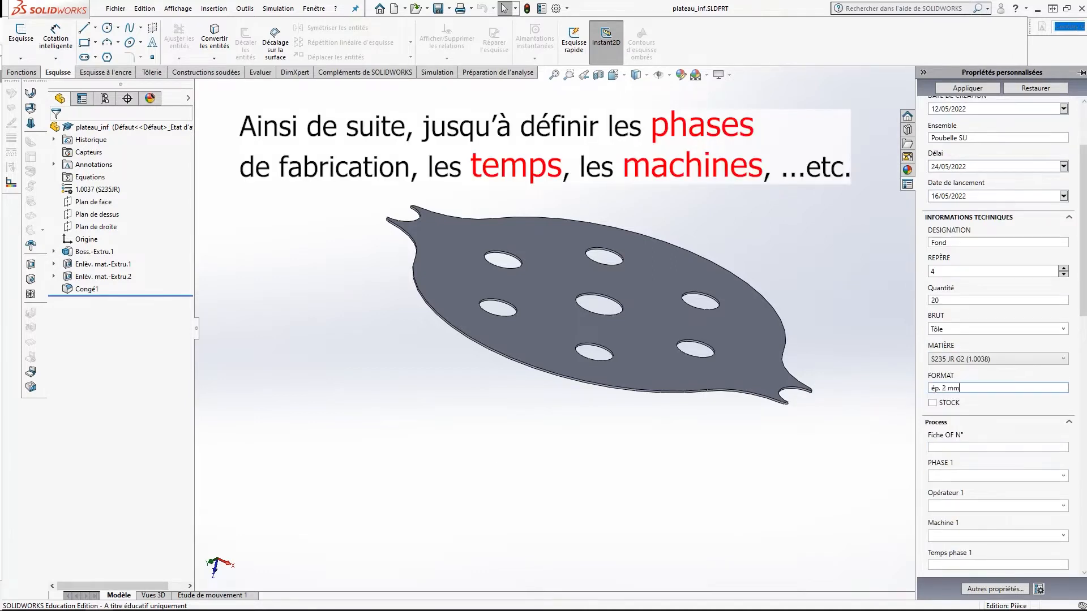
- Fill in the manufacturing order number and define phase 1 as Découpage plasma with its operator, machine Optitome 2 and time 120 cH
left_click(986, 447)
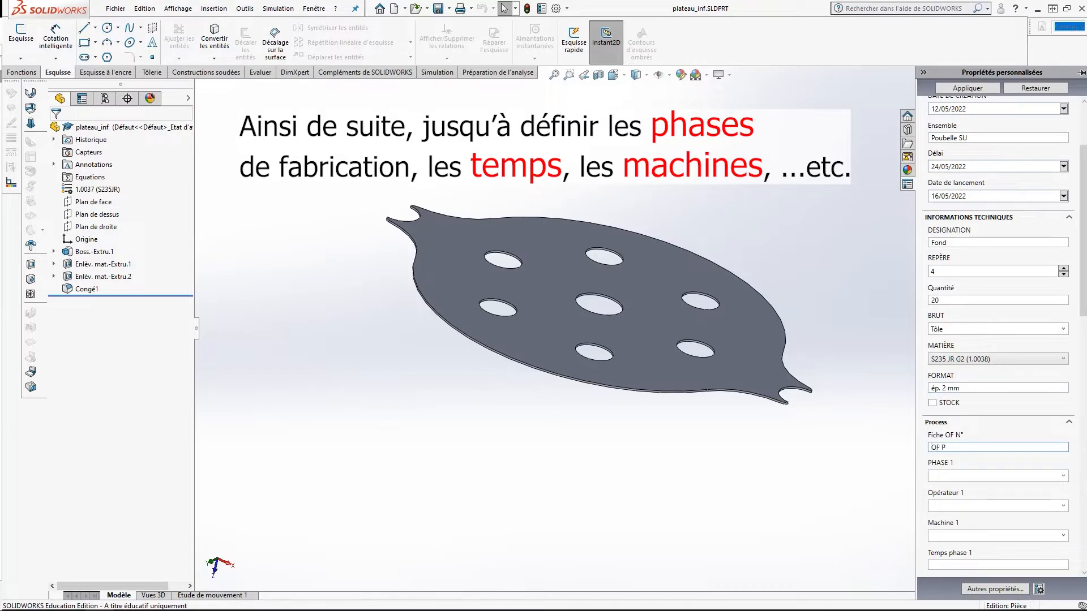
left_click(1064, 476)
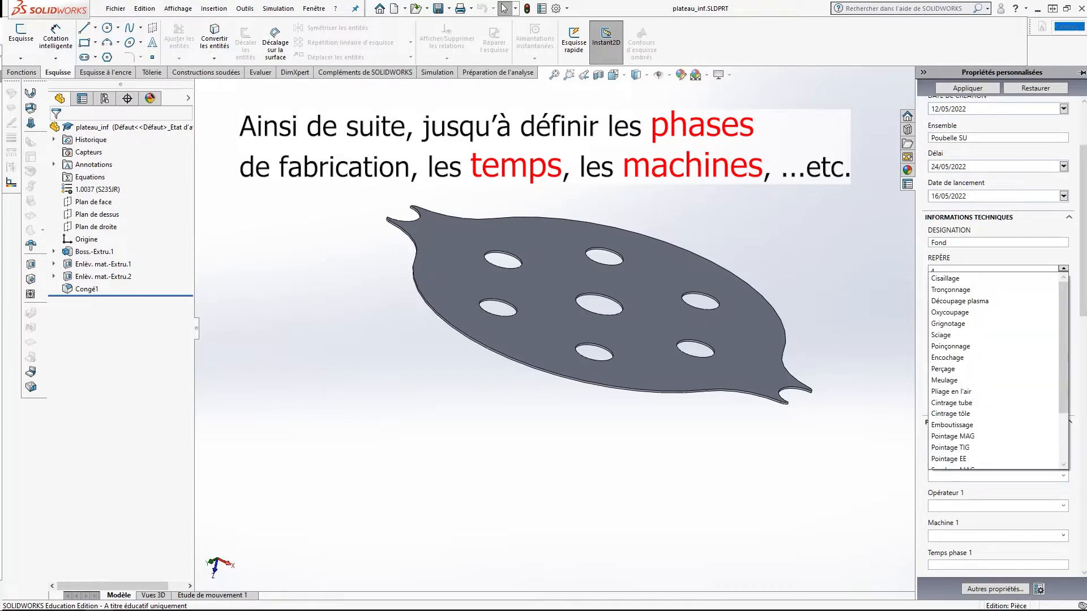
left_click(968, 305)
scroll(968, 317, "down", 3)
left_click(1063, 425)
left_click(951, 447)
scroll(951, 447, "down", 2)
left_click(1063, 401)
left_click(957, 453)
- Define phase 2 as Meulage with its operator, machine Meuleuse d'angle and time 250 cH
left_click(1063, 458)
left_click(957, 351)
left_click(1063, 488)
left_click(957, 527)
scroll(962, 527, "down", 1)
left_click(1063, 490)
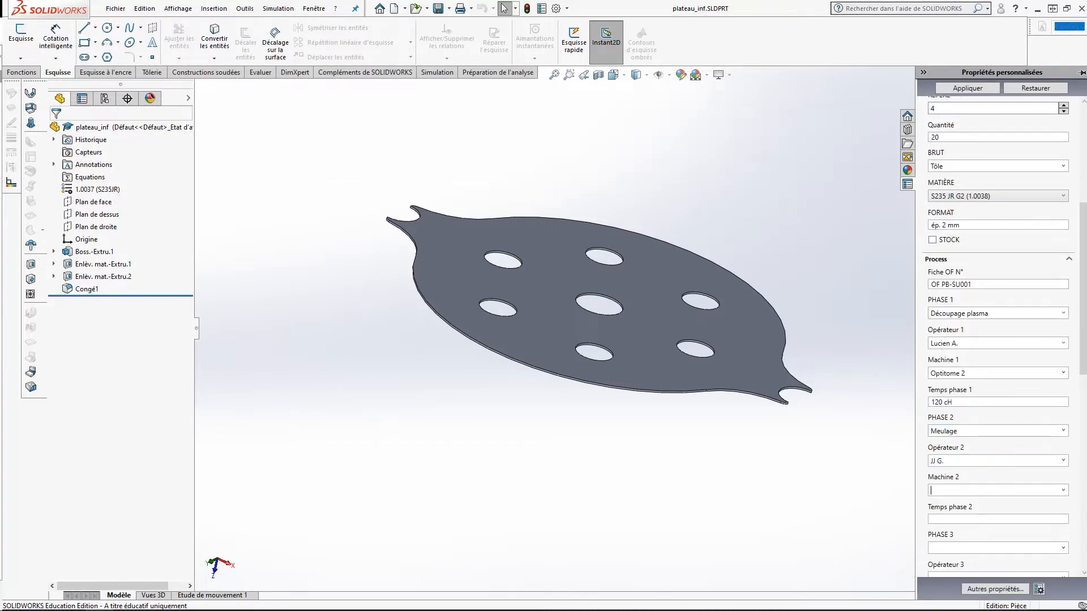
left_click(962, 395)
left_click(971, 519)
type("250 cH")
- Define phase 3 as Pointage MAG, choosing its operator and machine 135
scroll(997, 340, "down", 6)
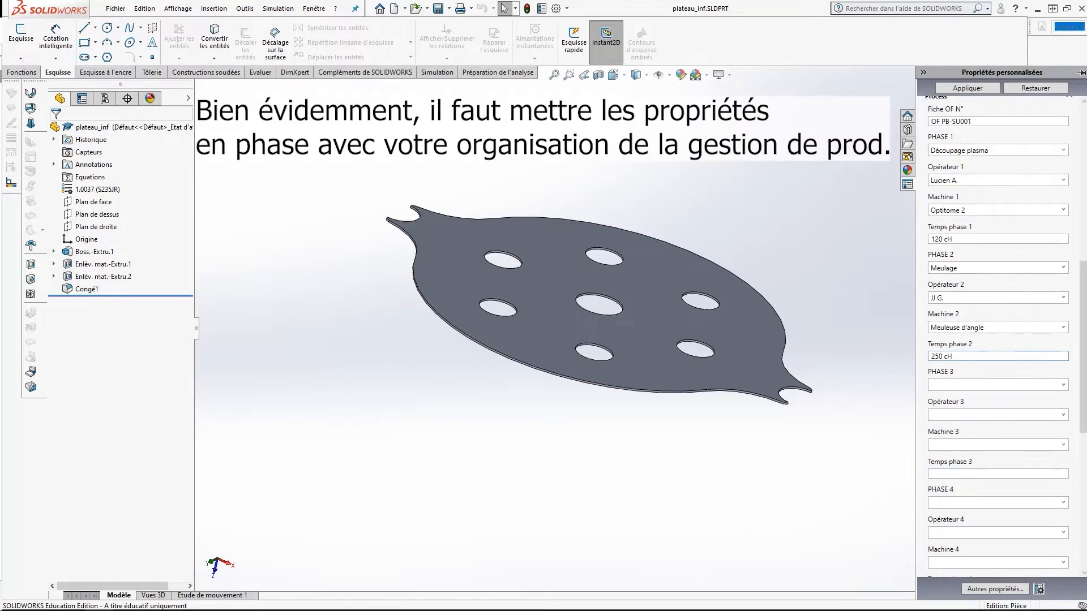
left_click(1063, 385)
left_click(953, 556)
left_click(1064, 415)
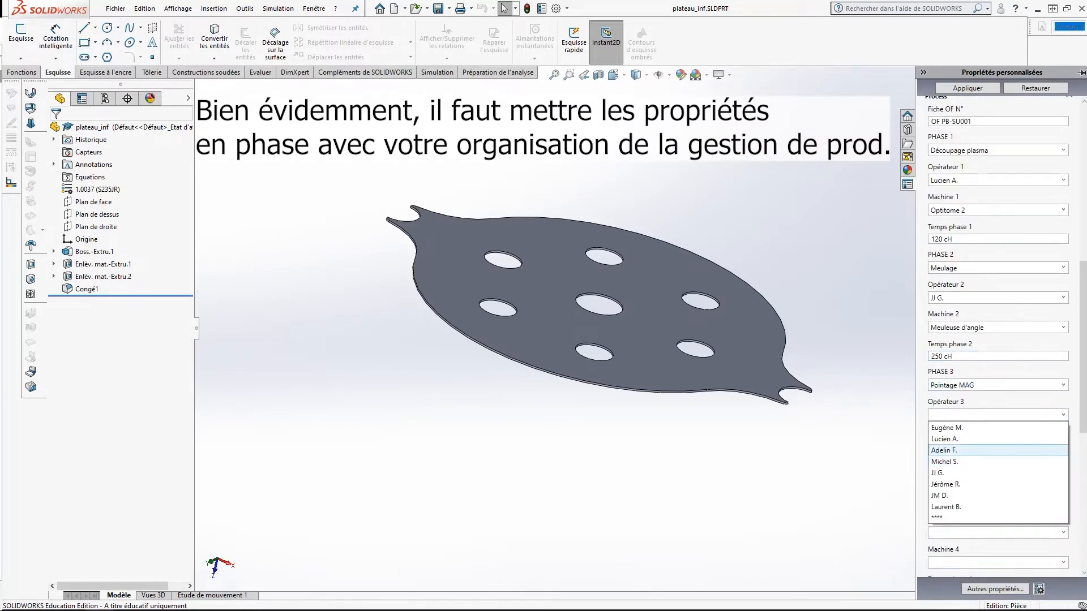
left_click(957, 462)
left_click(1063, 445)
left_click(951, 404)
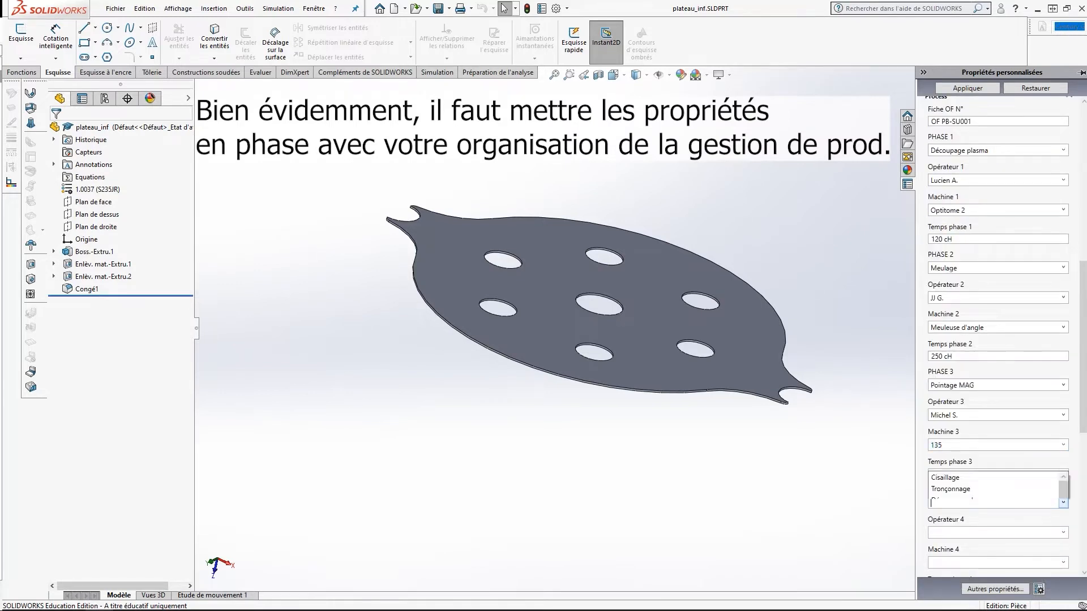
- Define phase 4 as Soudage MAG, choosing its operator and machine 135
left_click(1063, 502)
left_click(956, 485)
left_click(1063, 533)
left_click(957, 464)
scroll(963, 464, "down", 1)
scroll(962, 464, "down", 2)
left_click(1064, 482)
left_click(951, 442)
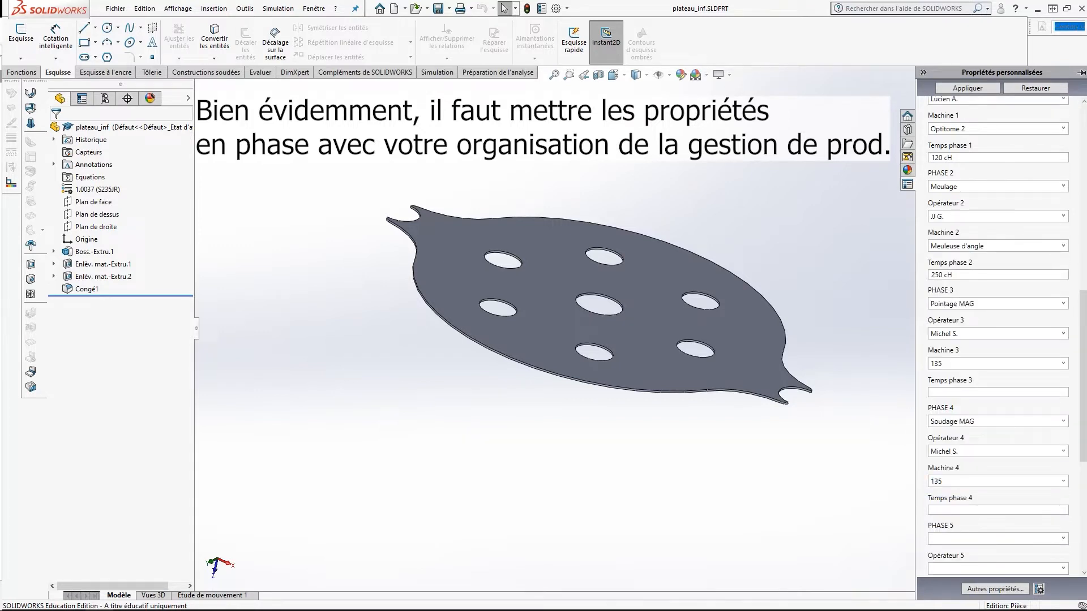
- Set Temps phase 3 to 100 cH and Temps phase 4 to 250 cH
scroll(963, 464, "down", 2)
left_click(974, 456)
left_click(974, 338)
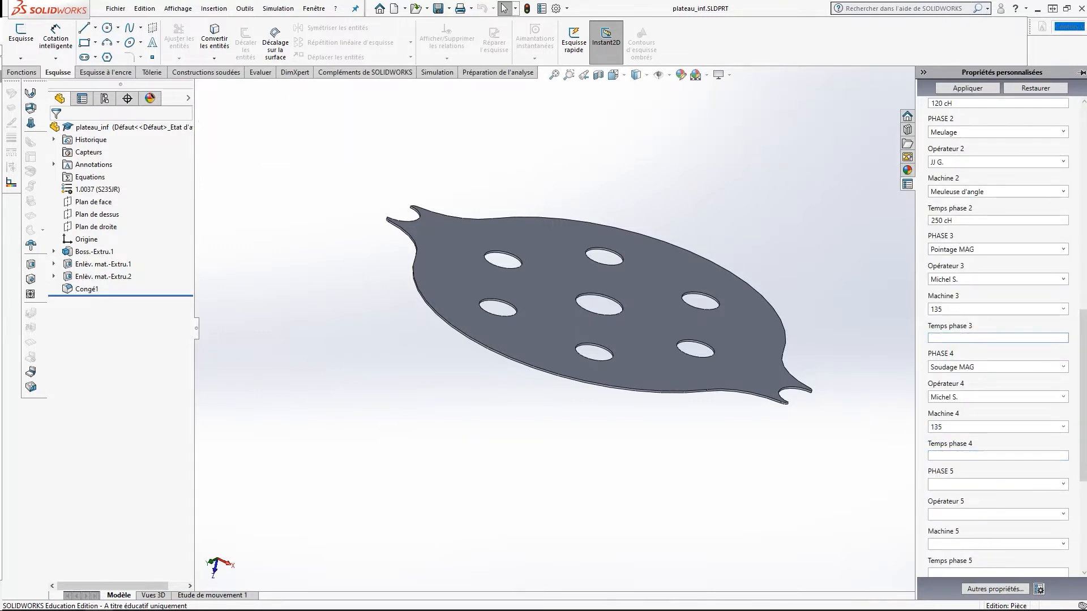
left_click(974, 456)
- Mark phase 5 as unused by setting its phase, operator and machine to ****
left_click(1063, 485)
scroll(996, 456, "down", 3)
left_click(974, 468)
left_click(1063, 514)
left_click(974, 502)
left_click(1063, 545)
scroll(996, 518, "down", 3)
left_click(974, 529)
scroll(996, 340, "down", 7)
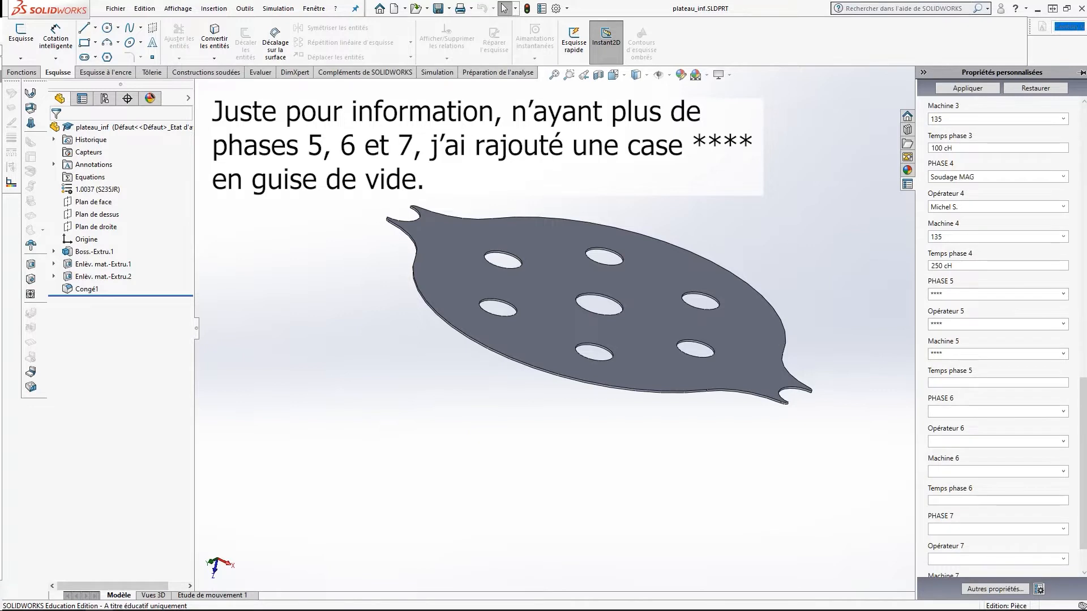
- Mark phase 6 as unused by setting its phase, operator and machine to ****
left_click(1064, 412)
left_click(986, 398)
left_click(1064, 442)
left_click(985, 544)
left_click(1063, 472)
left_click(985, 457)
left_click(985, 501)
- Set the phase 7 operation and its operator to ****
left_click(1063, 530)
left_click(985, 515)
left_click(1064, 559)
left_click(985, 546)
- Set Temps phase 5 and Temps phase 6 to 0
left_click(985, 383)
type("0")
left_click(985, 500)
type("0")
- Set Machine 7 to **** and Temps phase 7 to 0
scroll(985, 500, "down", 2)
left_click(1063, 538)
left_click(985, 524)
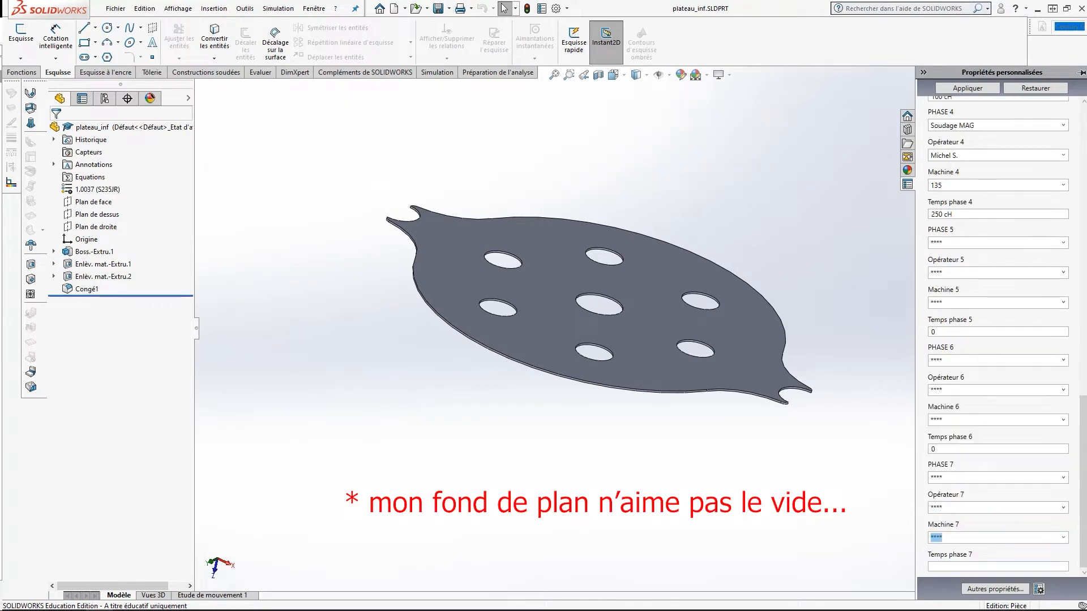
left_click(985, 566)
type("0")
- Apply the completed custom properties to the plateau_inf part and save it
left_click(968, 88)
left_click(838, 170)
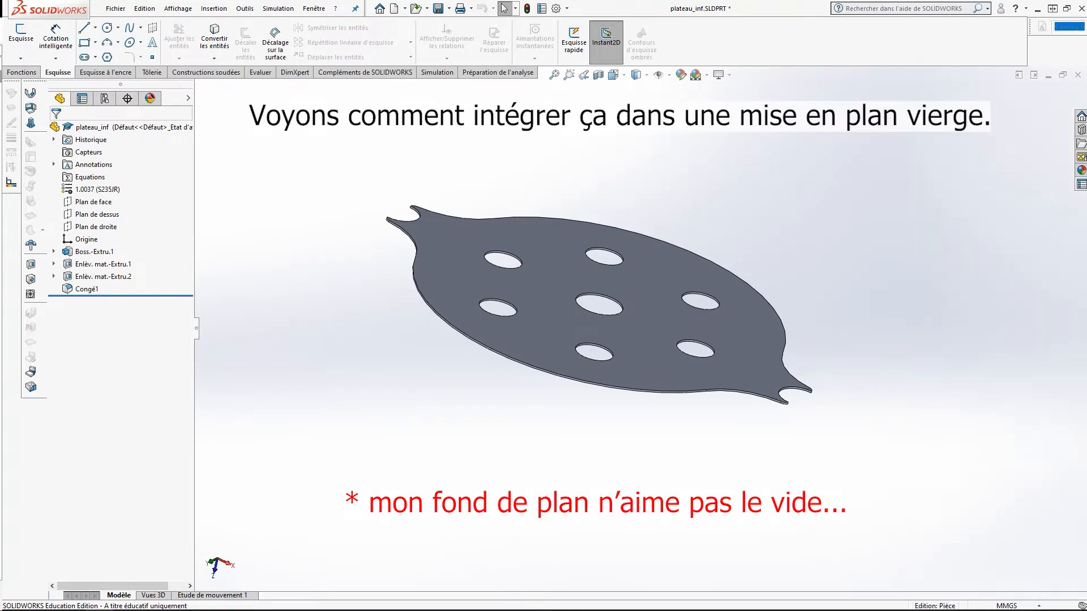
key("ctrl+s")
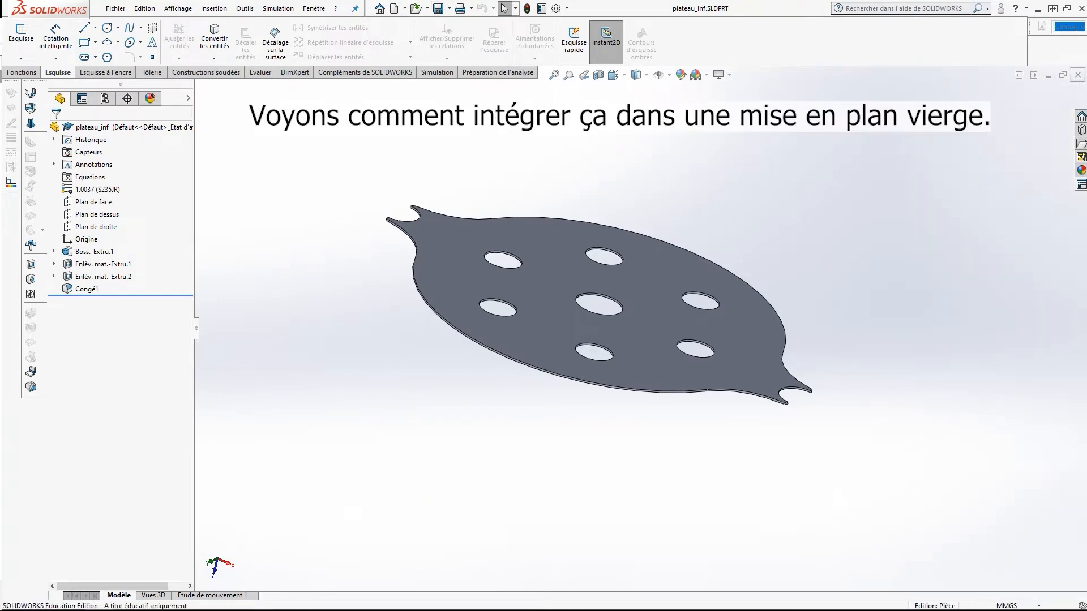
- Create a new drawing using the sheet format "Ordre de fabrication vide"
left_click(395, 9)
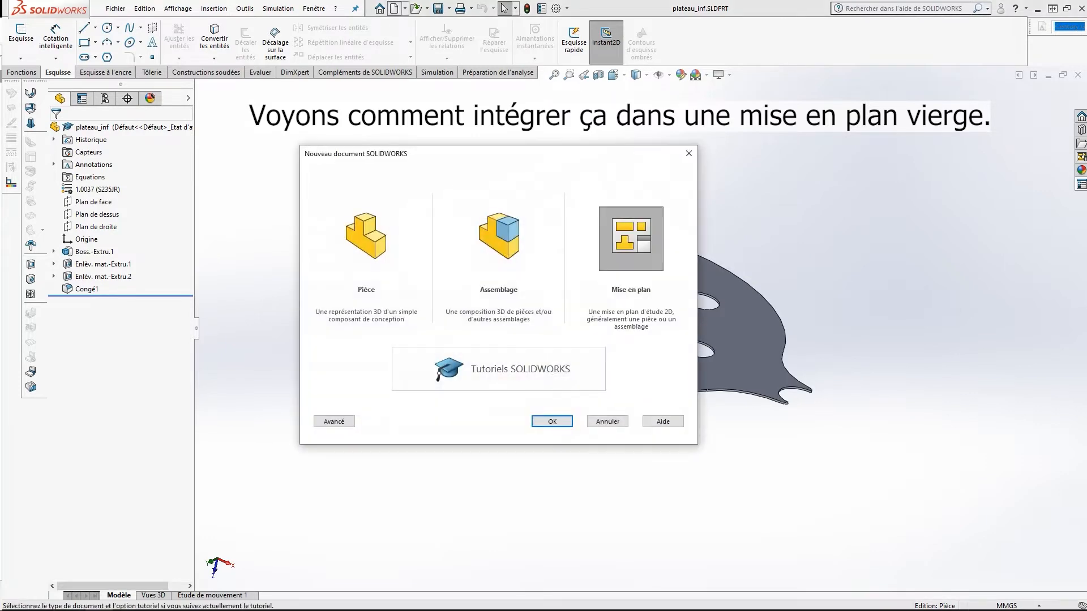
left_click(552, 422)
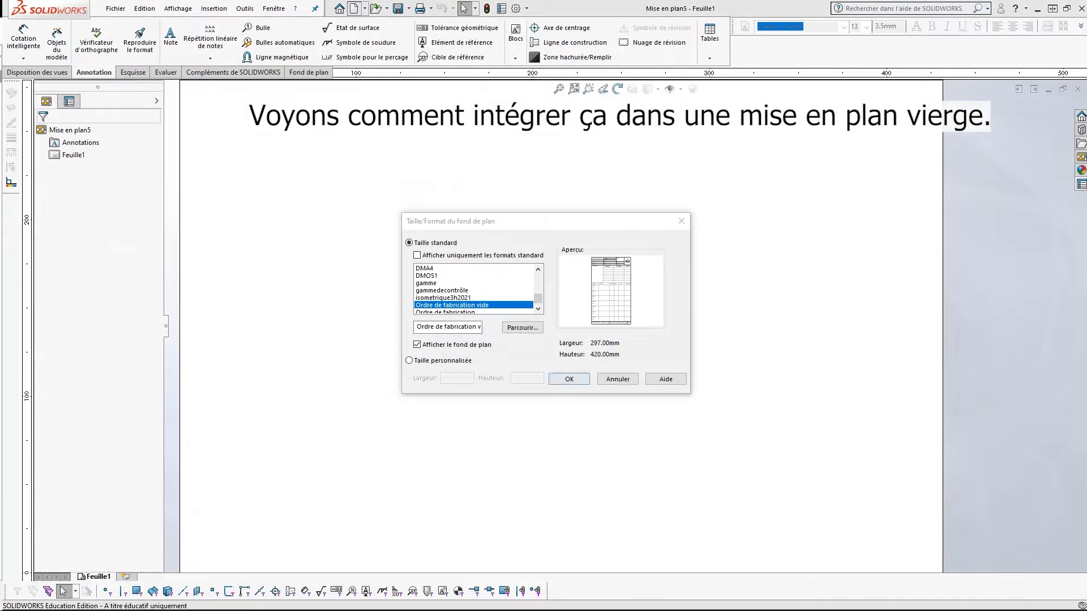
key("Return")
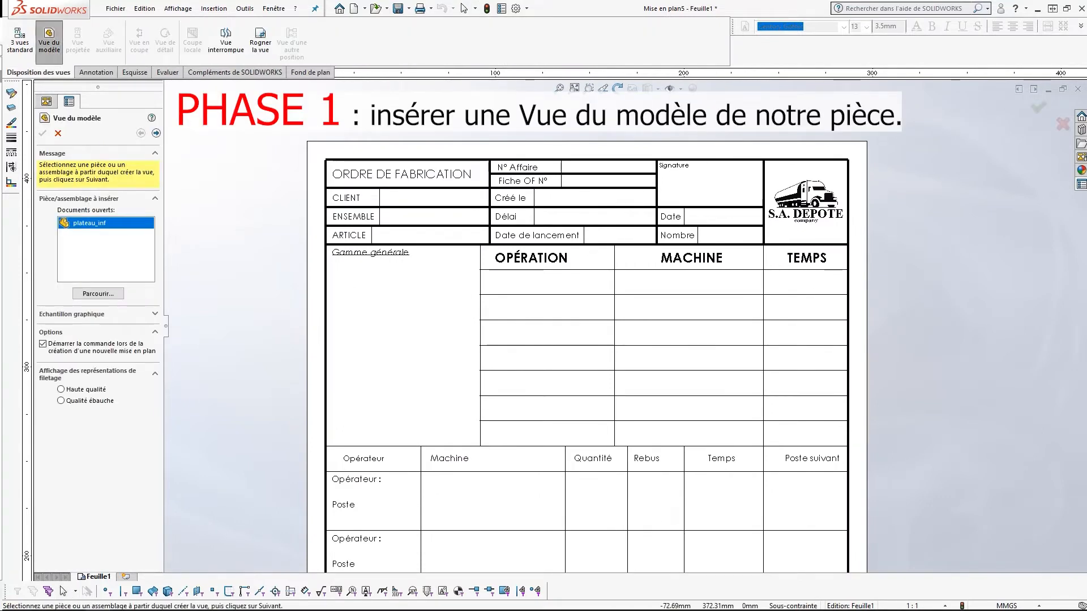
- Insert an isometric model view of plateau_inf in the Gamme générale box
left_click(157, 133)
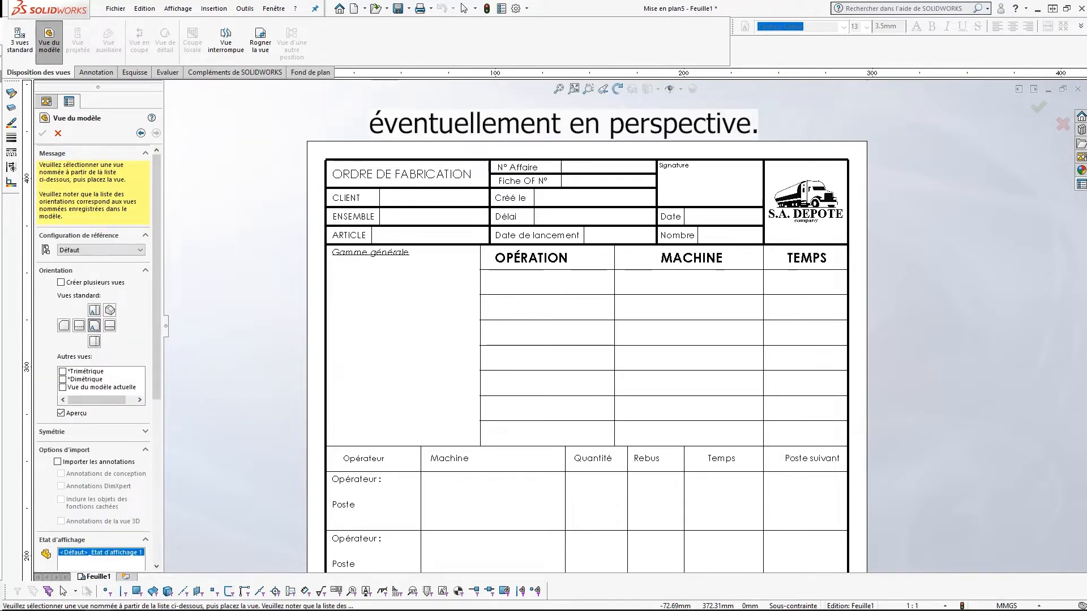
left_click(109, 310)
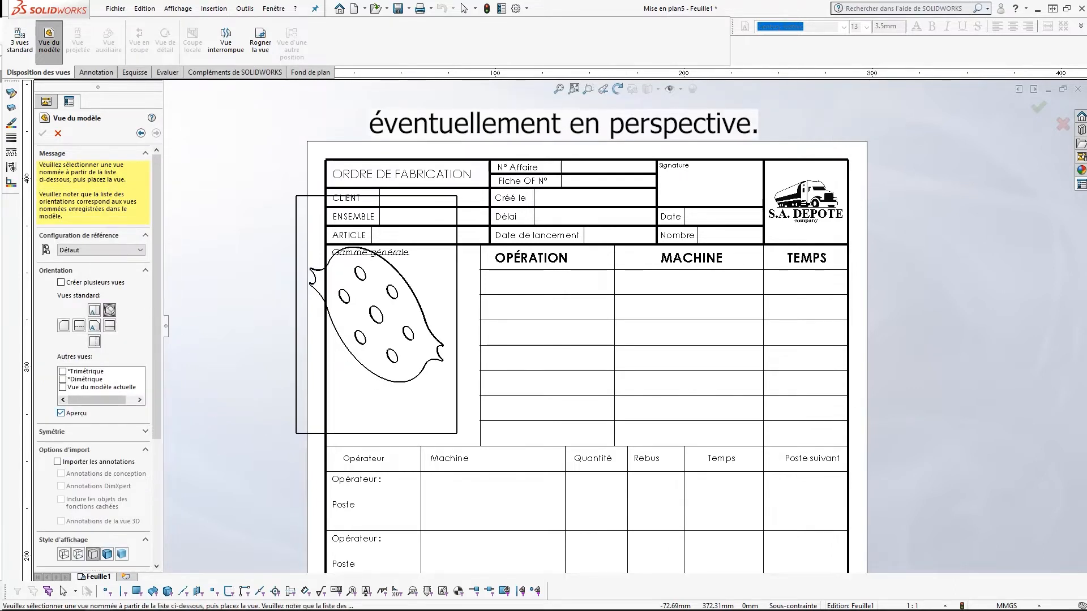
left_click(402, 347)
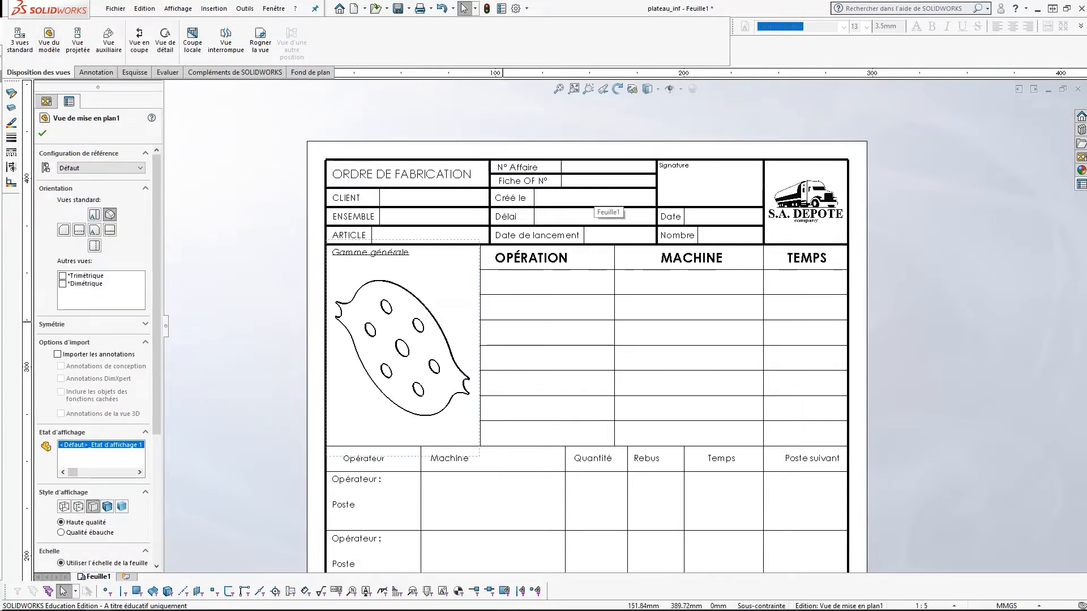
left_click(594, 191)
- Open the sheet format for editing to reach the header cells around N° Affaire
right_click(593, 198)
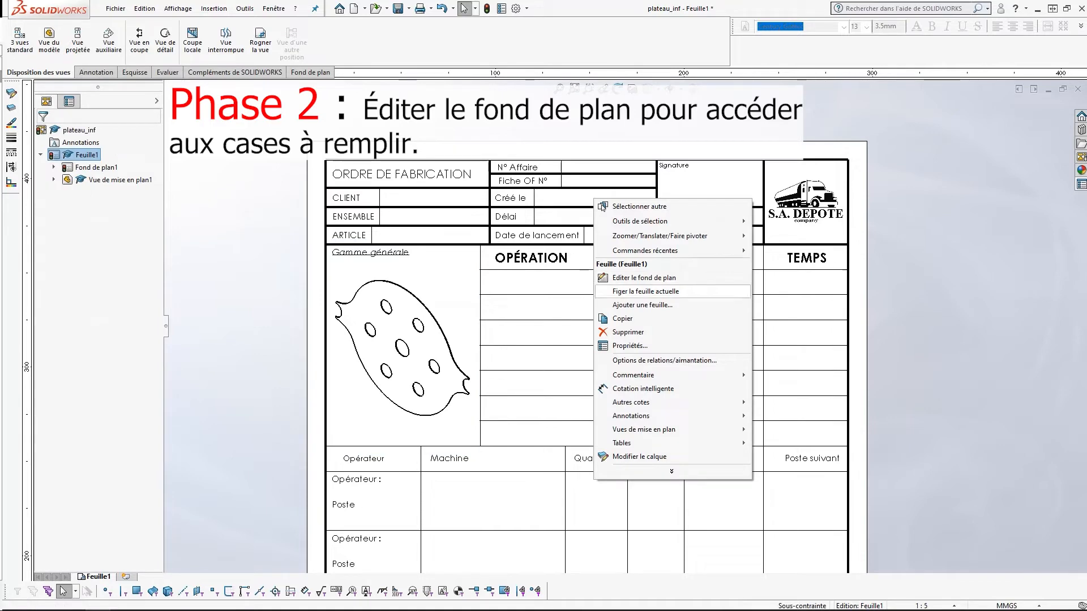
left_click(644, 278)
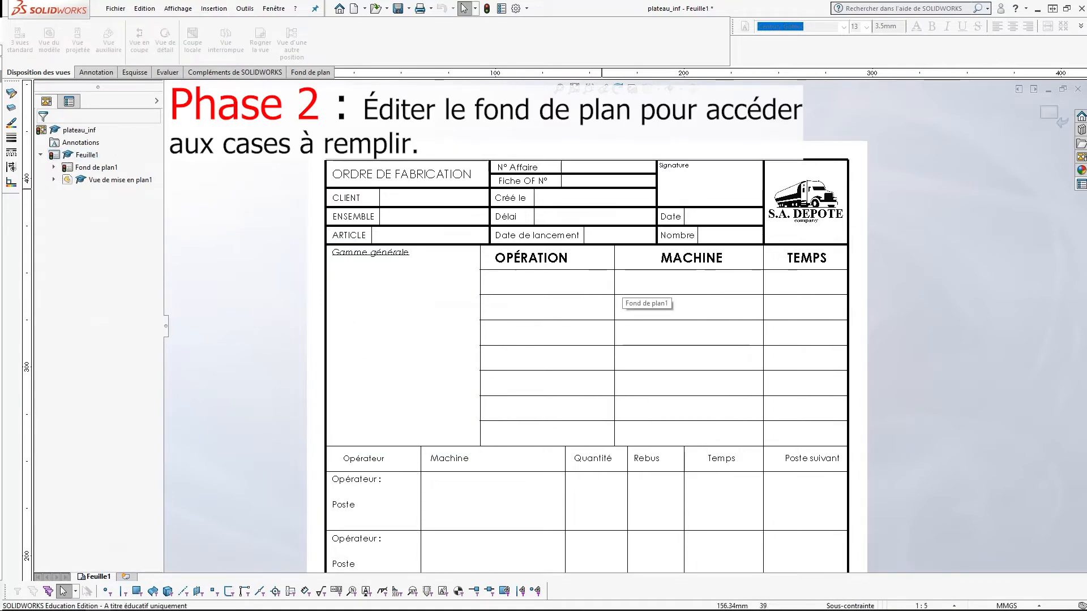
scroll(590, 165, "down", 5)
left_click(575, 281)
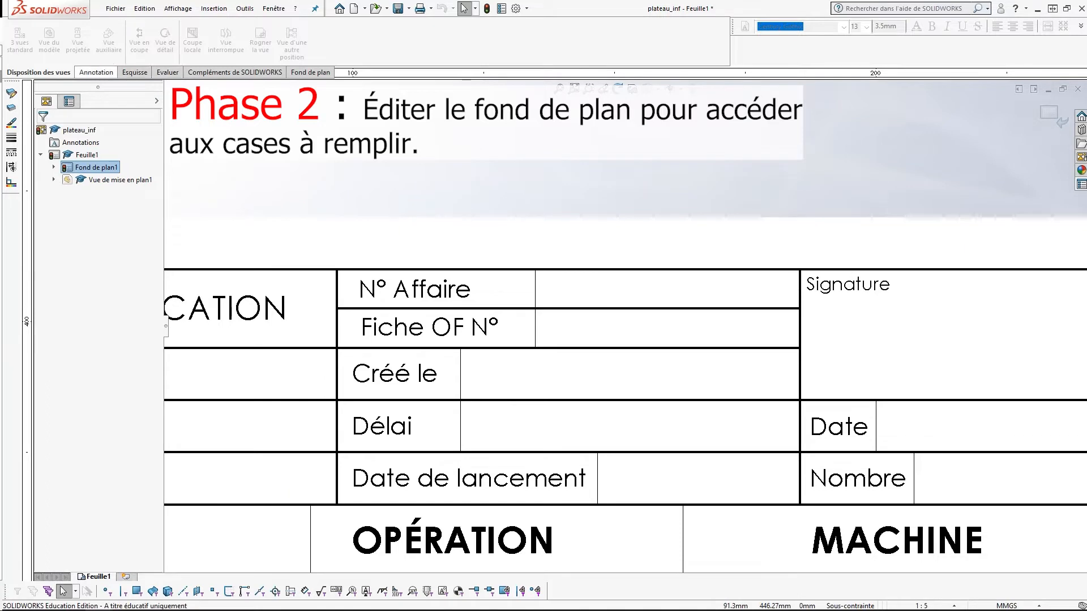
- Start a note linked to a property of the model found here, using the drawing view specified in the sheet properties
left_click(94, 72)
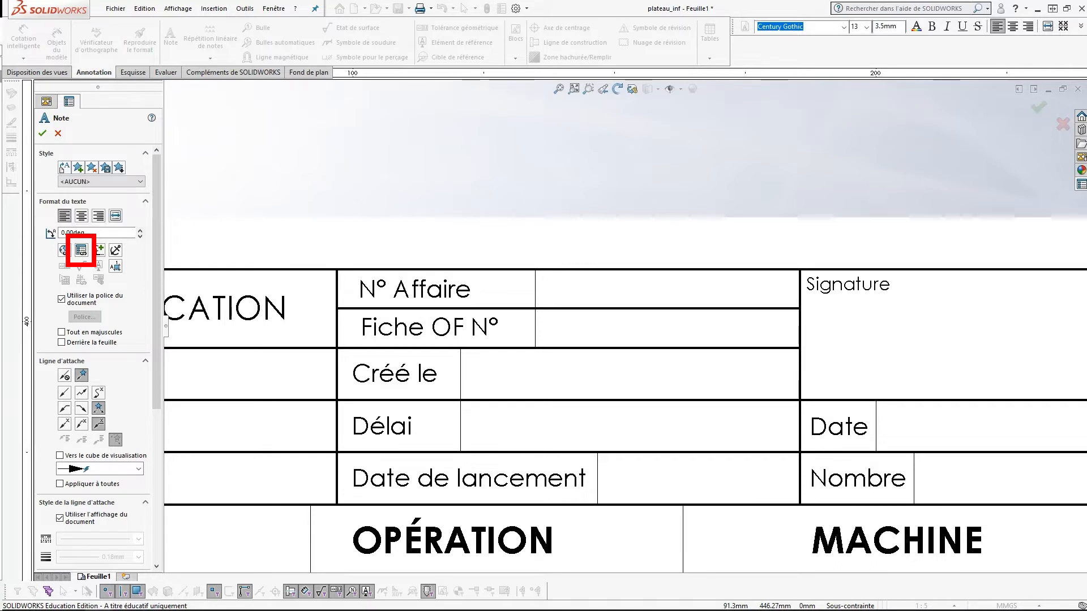
left_click(81, 250)
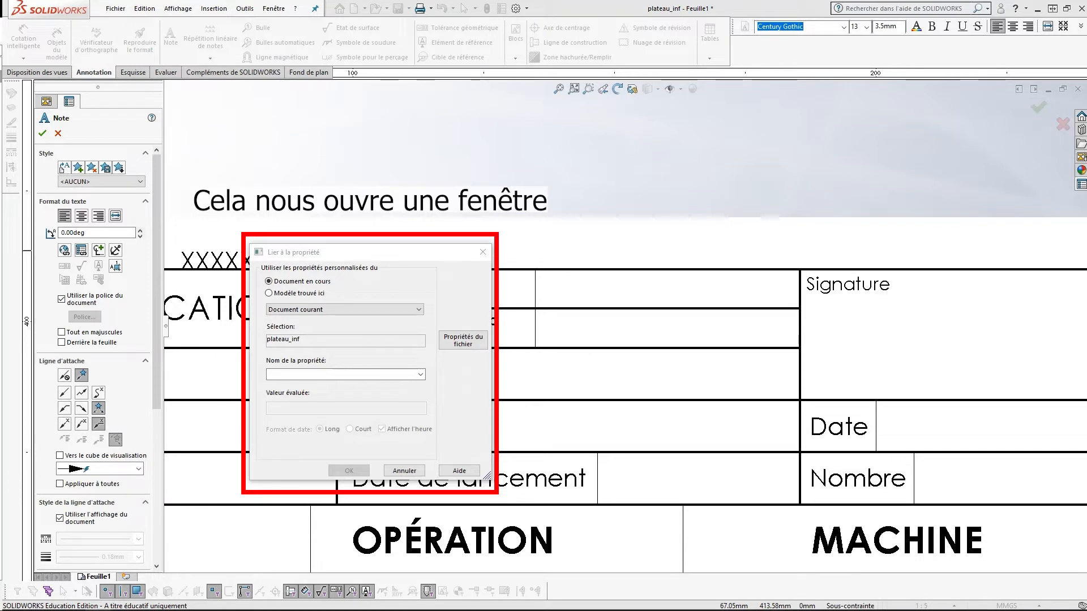
left_click(269, 294)
left_click(418, 309)
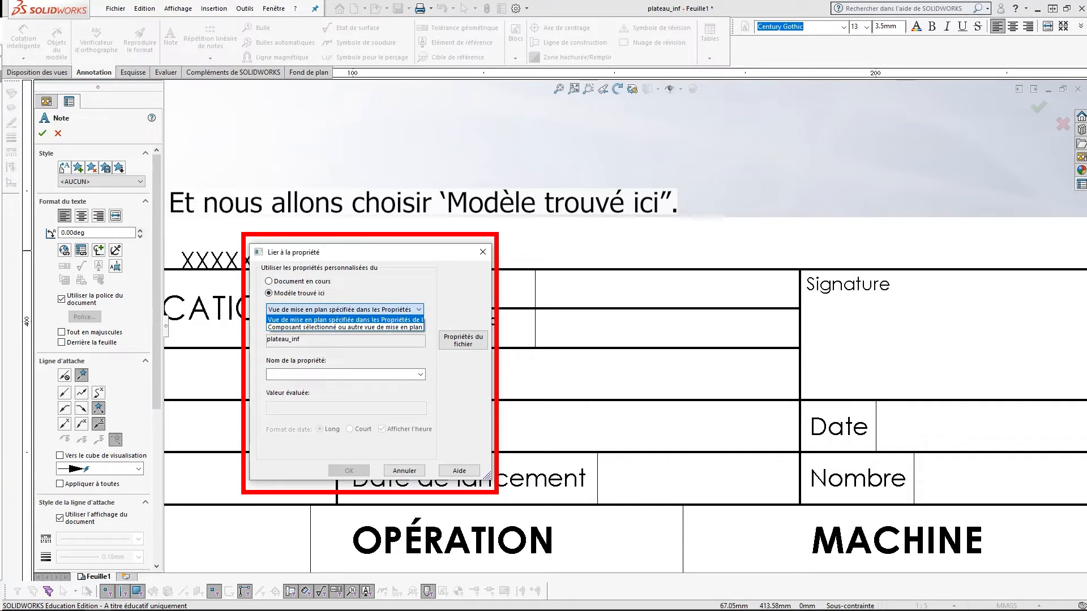
left_click(418, 310)
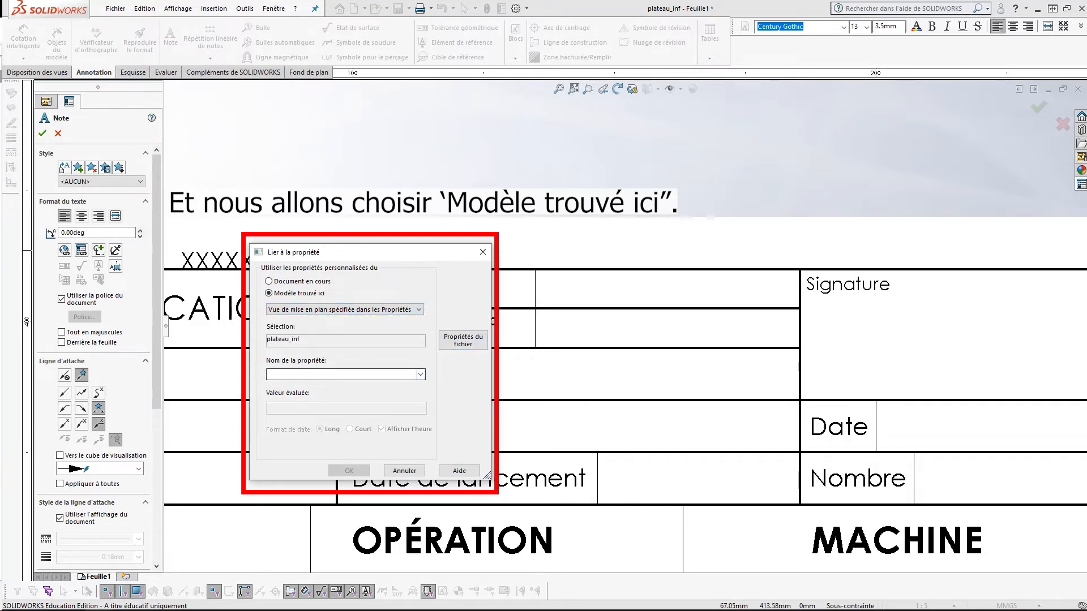
- Link the note to the N° AFFAIRE property and place it in the N° Affaire cell
left_click(420, 374)
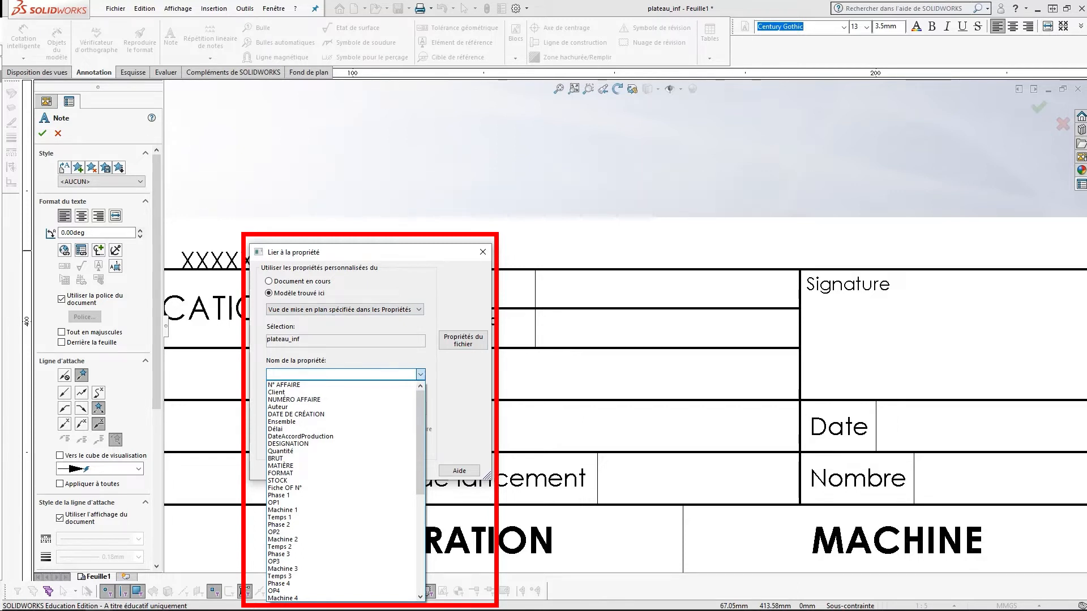
left_click(341, 385)
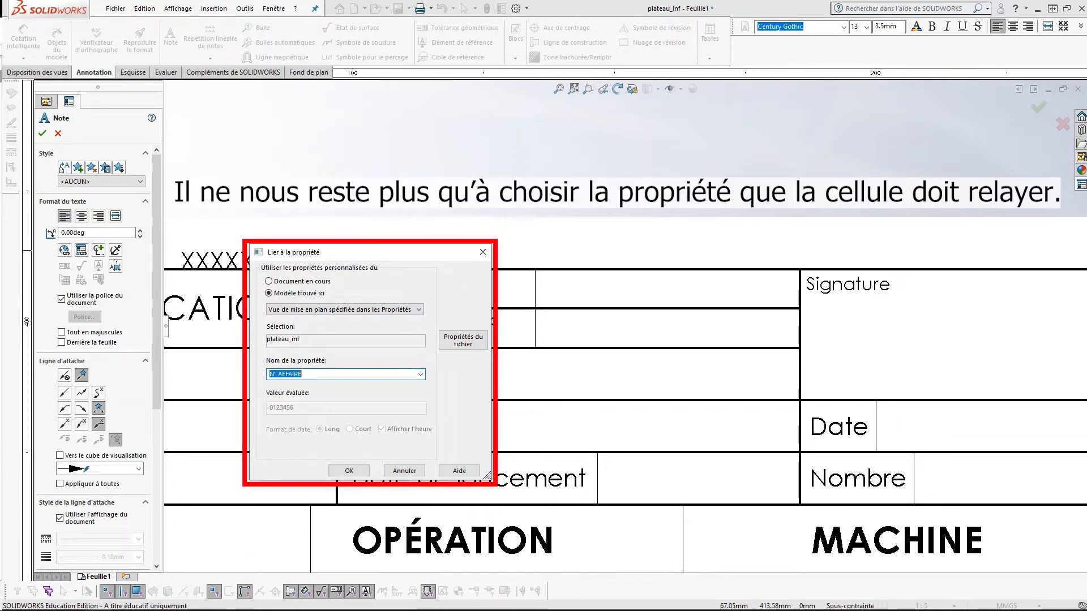
left_click(348, 472)
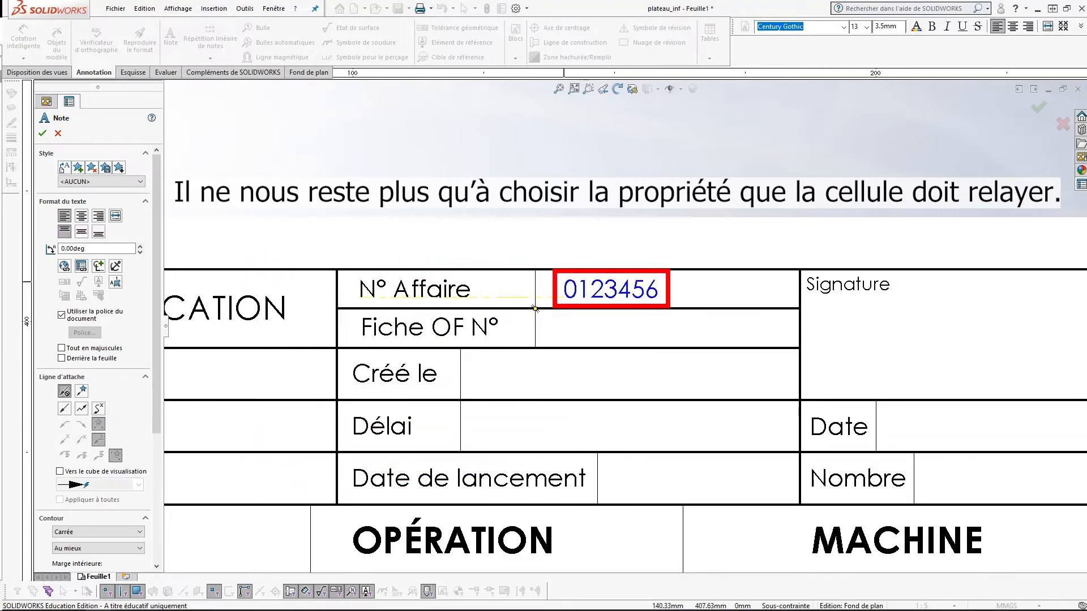
left_click(561, 278)
left_click(536, 309)
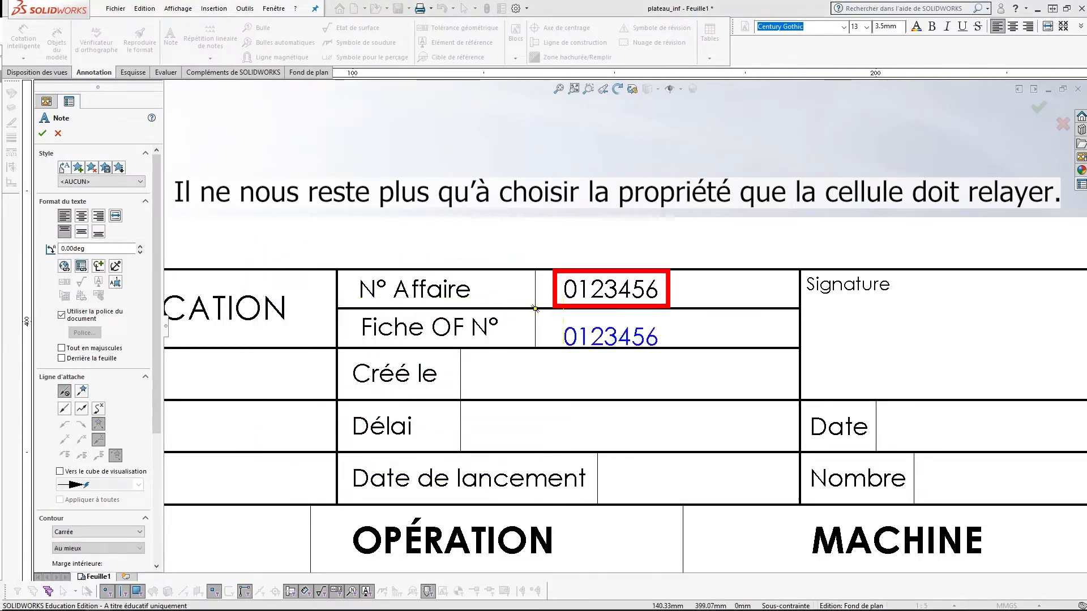
key("Escape")
- Add a note linked to the model's Fiche OF N° property and place it in the Fiche OF N° cell
left_click(171, 37)
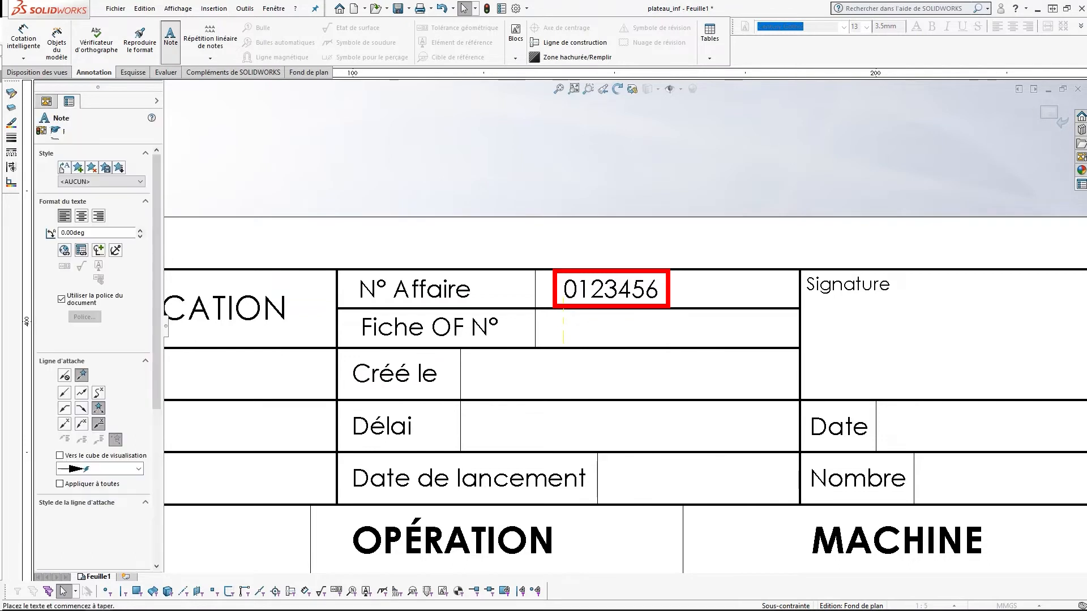
left_click(81, 249)
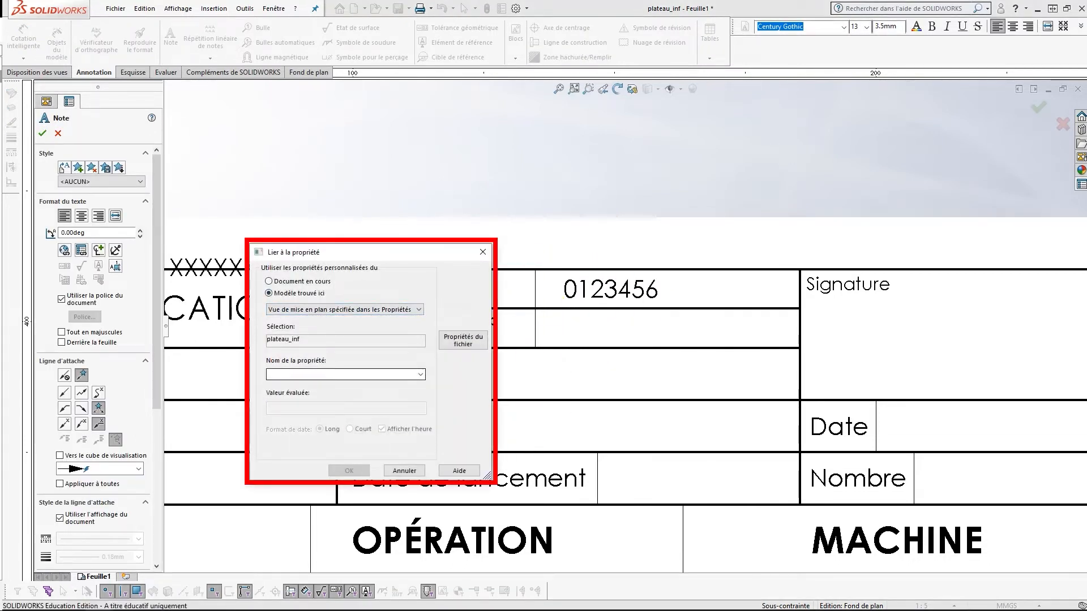
left_click(421, 375)
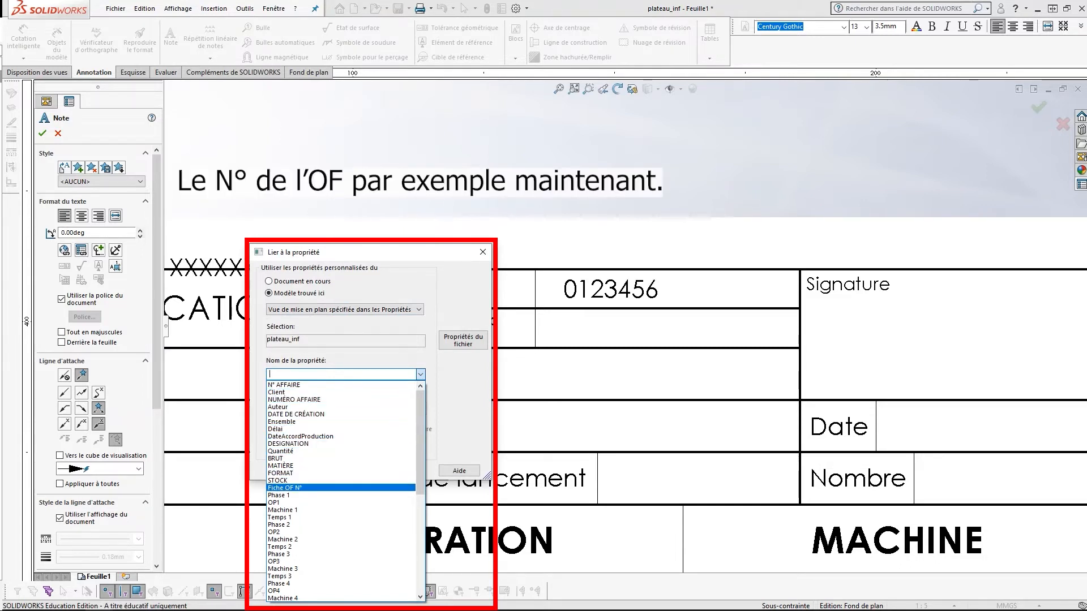
left_click(285, 488)
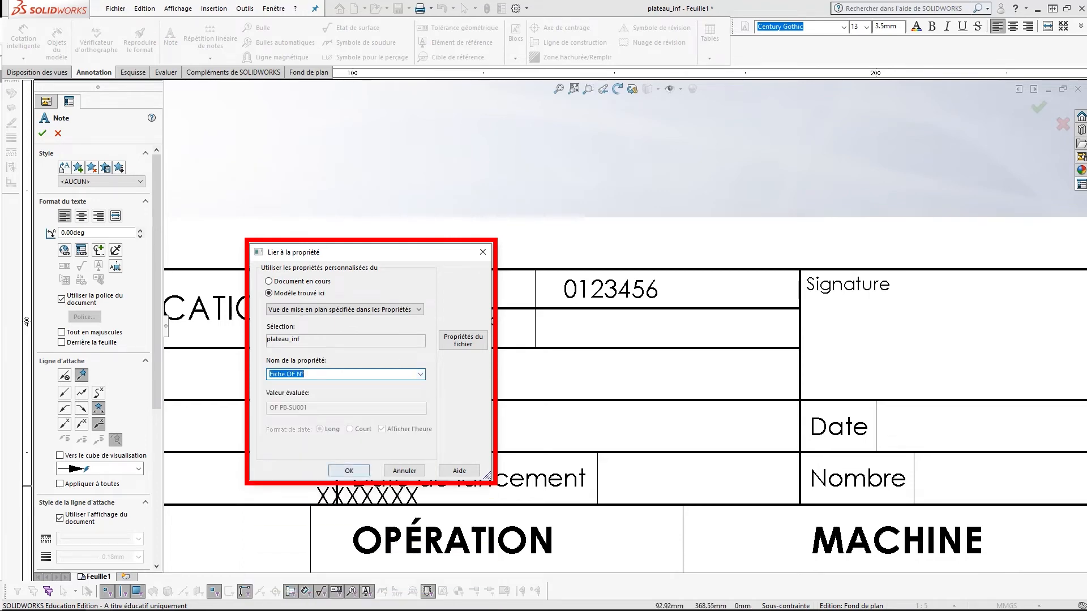
left_click(348, 472)
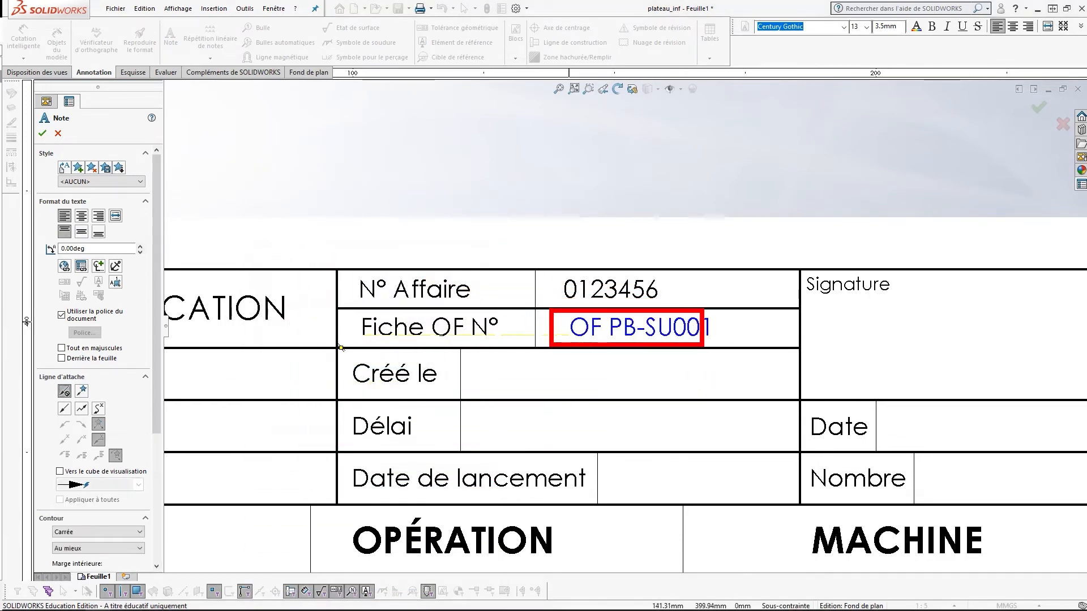
left_click(566, 322)
left_click(81, 266)
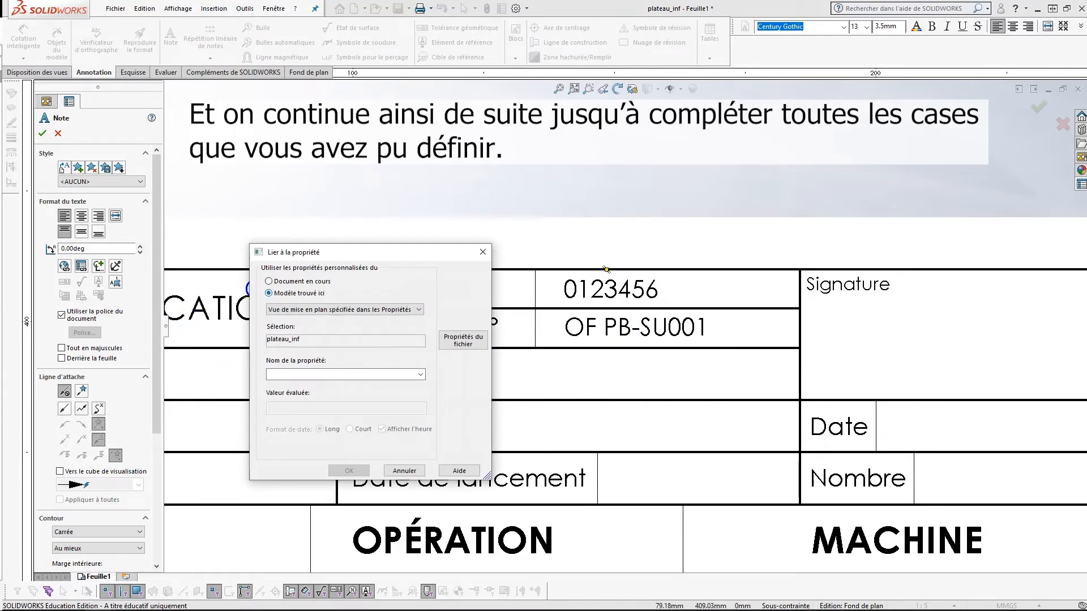
left_click(421, 375)
left_click(340, 407)
left_click(349, 471)
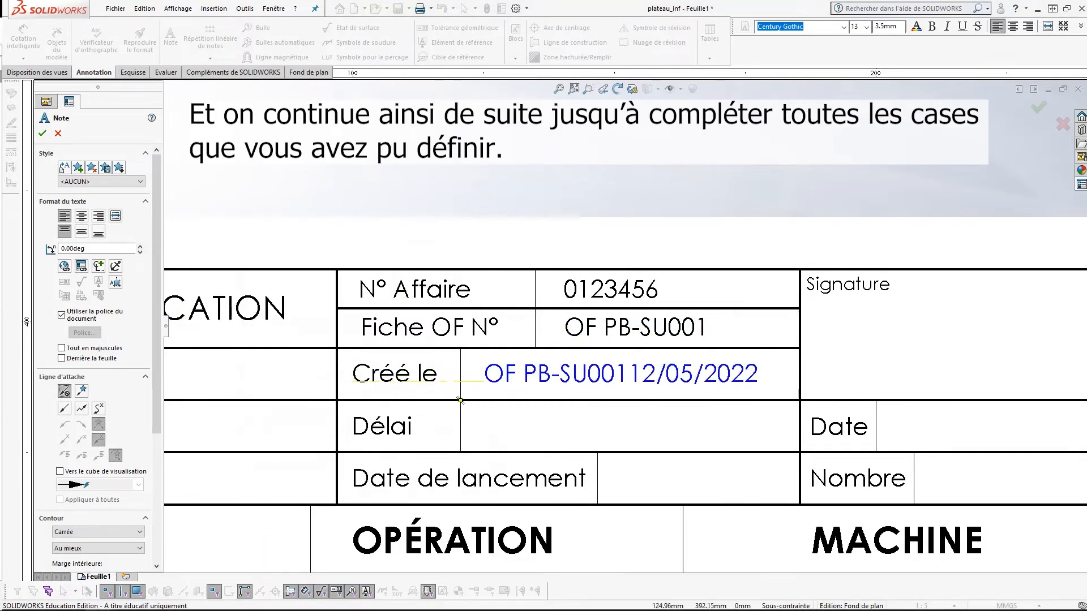
key("Escape")
- Add a note linked to the model's DATE DE CRÉATION property and place it in the Créé le cell
left_click(170, 35)
left_click(81, 251)
left_click(269, 294)
left_click(420, 374)
left_click(421, 374)
left_click(339, 407)
left_click(349, 471)
left_click(493, 368)
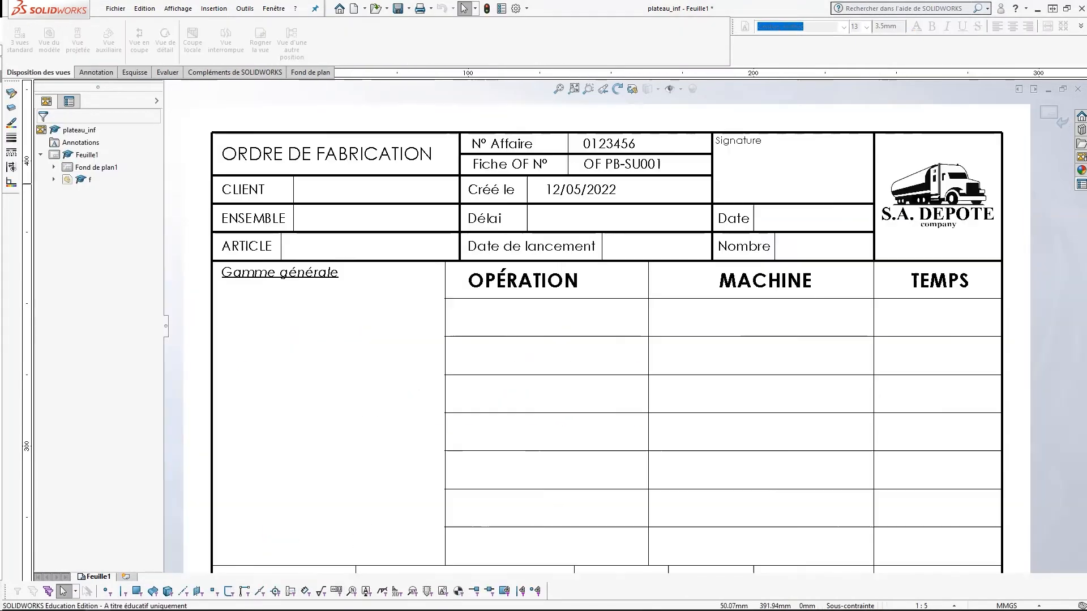
- Add a note linked to the model's Client property and place it in the CLIENT cell
left_click(96, 73)
left_click(170, 35)
left_click(81, 266)
left_click(269, 293)
left_click(421, 374)
left_click(339, 402)
left_click(348, 471)
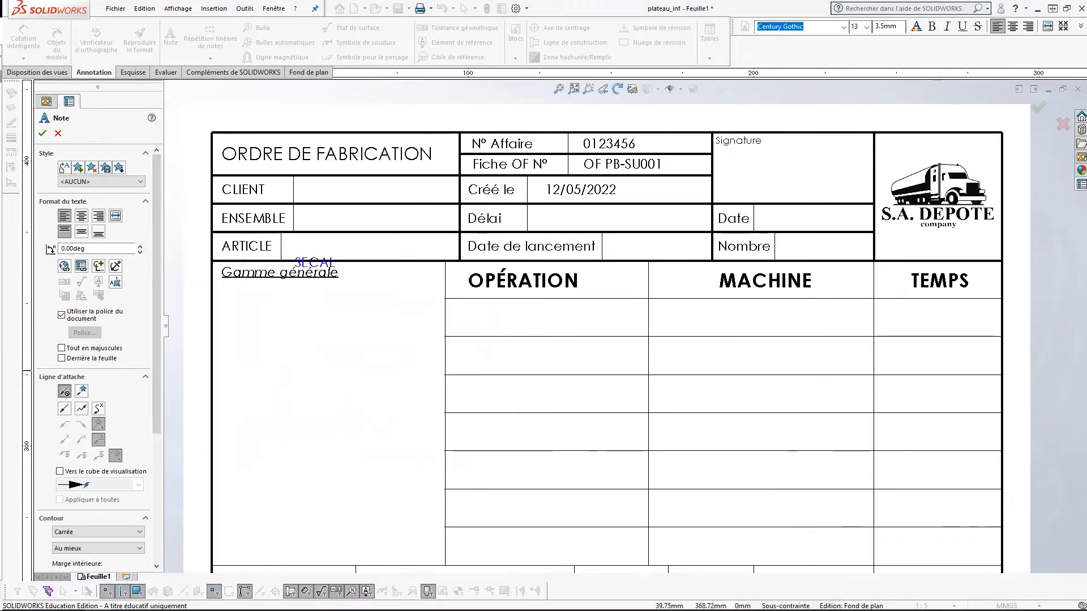
left_click(311, 191)
- Add a note linked to the model's Ensemble property and position it in the ENSEMBLE cell
left_click(170, 35)
left_click(81, 250)
left_click(269, 293)
left_click(421, 374)
left_click(329, 399)
left_click(349, 471)
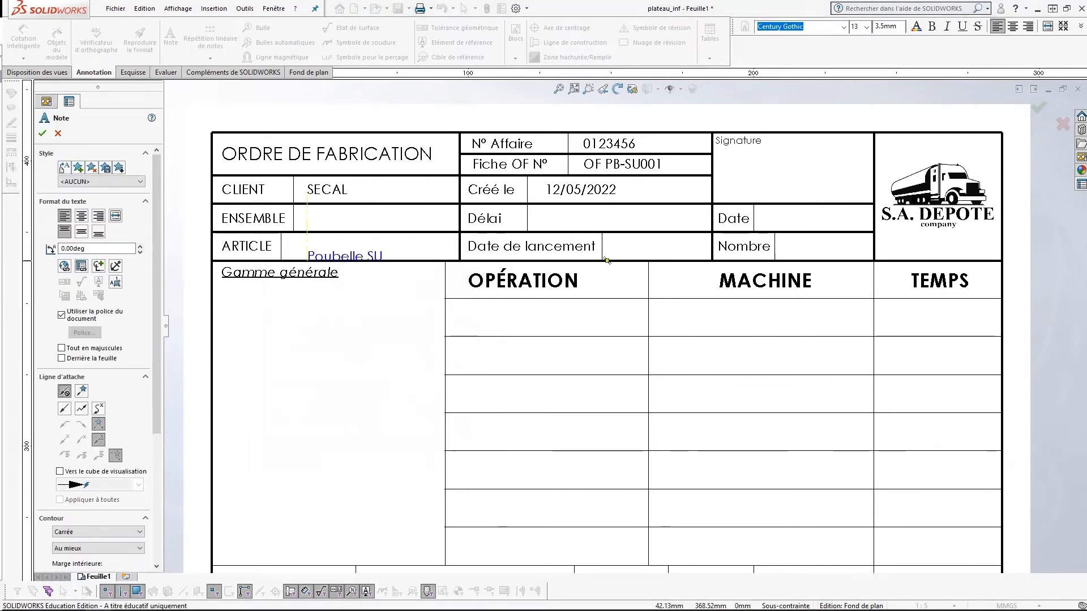
left_click(298, 253)
key("Escape")
left_click_drag(335, 247, 342, 219)
- Add a note linked to the model's DESIGNATION property and place it in the ARTICLE cell
left_click(170, 36)
left_click(81, 266)
left_click(269, 293)
left_click(421, 374)
left_click(328, 396)
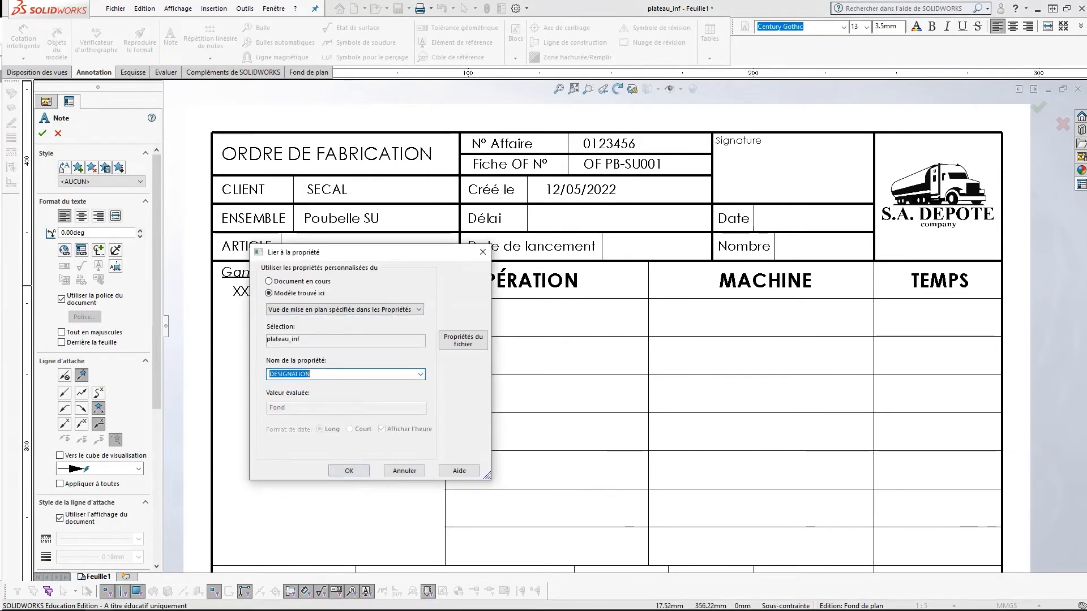
left_click(349, 471)
left_click(292, 247)
key("Escape")
- Add a note linked to the model's Délai property and place it in the Délai cell
left_click(170, 35)
left_click(81, 251)
left_click(269, 294)
left_click(421, 374)
left_click(317, 399)
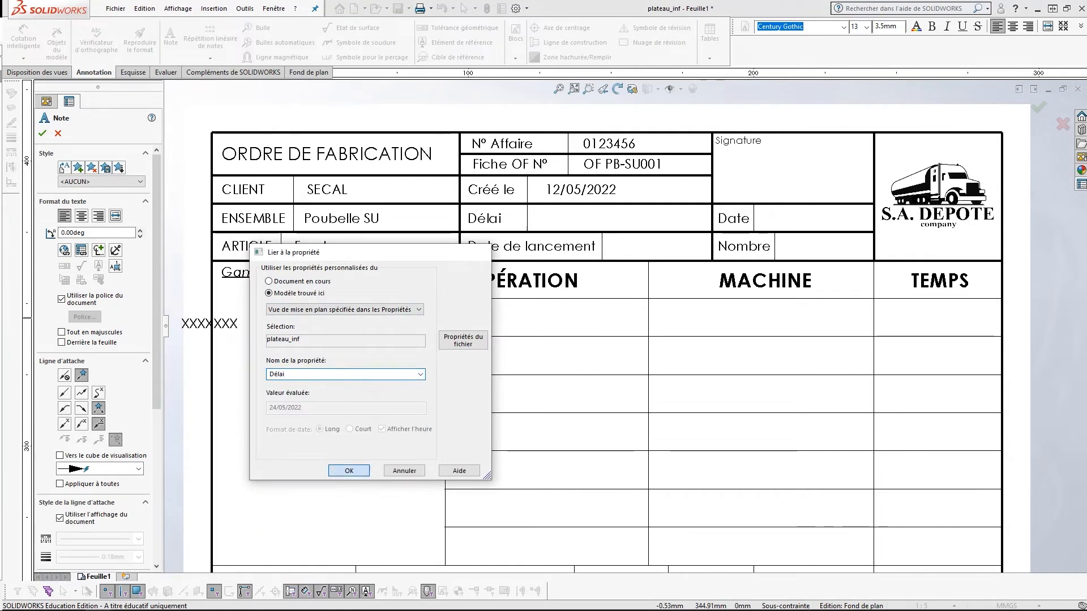
left_click(349, 471)
left_click(537, 216)
- Add a note linked to the model's DateAccordProduction property and place it in the Date de lancement cell
left_click(80, 250)
left_click(269, 293)
left_click(421, 374)
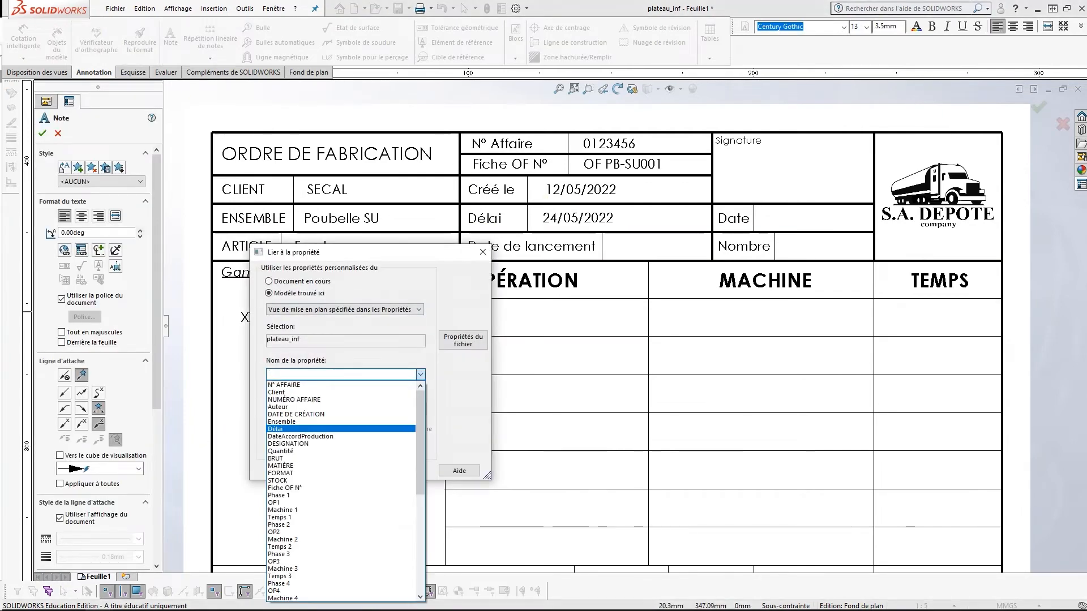
scroll(340, 561, "up", 4)
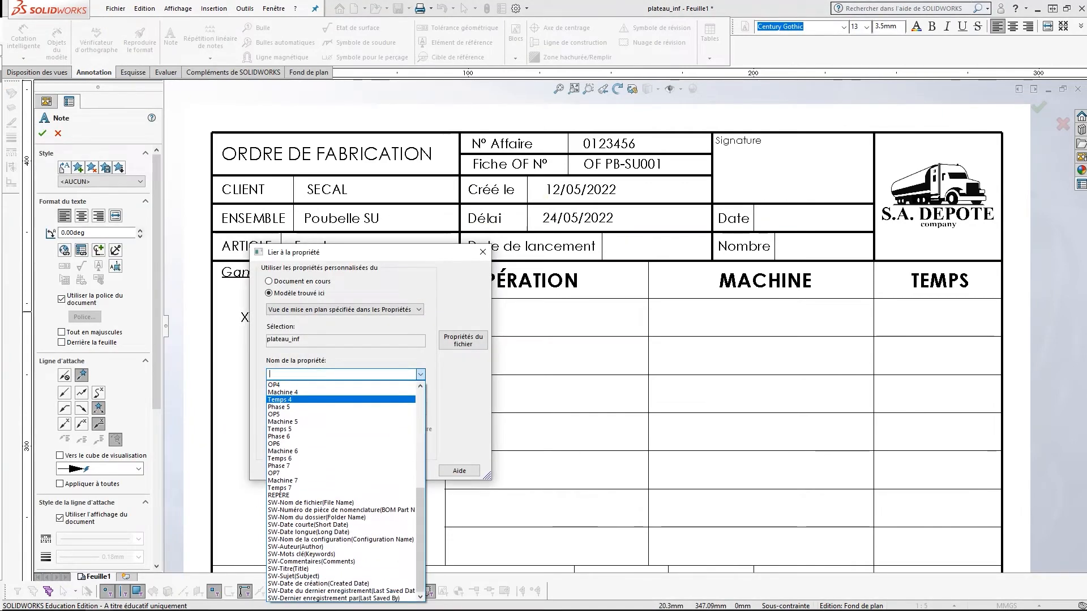
scroll(340, 561, "up", 1)
left_click(317, 430)
left_click(348, 471)
left_click(605, 245)
key("Escape")
- Add a note linked to the model's DATE DE CRÉATION property and place it in the Date cell under Signature
right_click(771, 218)
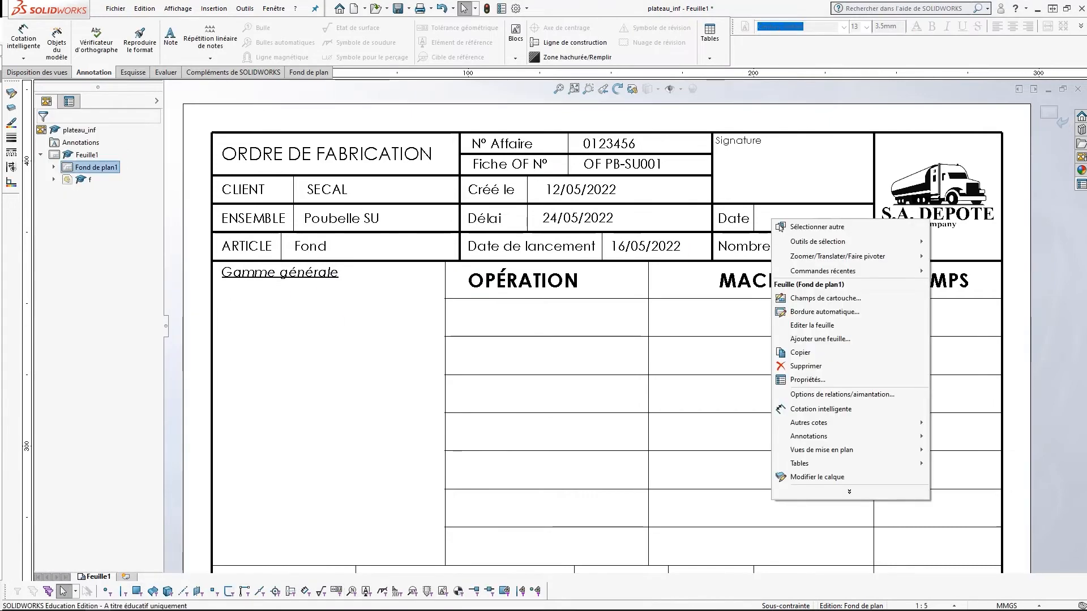
left_click(171, 35)
left_click(81, 250)
left_click(421, 374)
left_click(317, 413)
left_click(348, 471)
left_click(770, 218)
key("Escape")
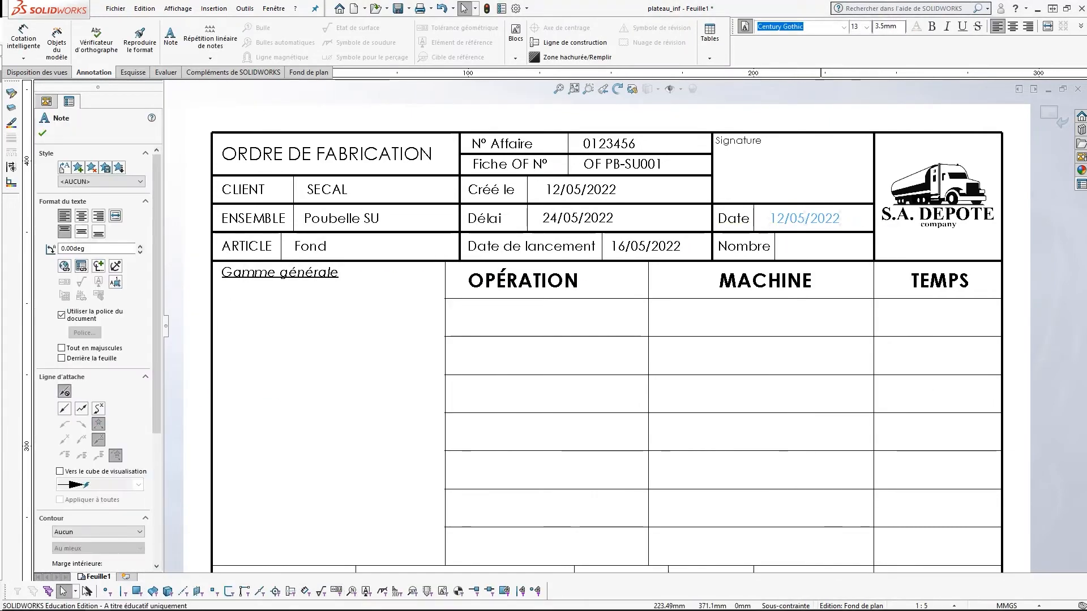
- Add a note linked to the model's Quantité property and place it in the Nombre cell
left_click(171, 35)
left_click(81, 250)
left_click(421, 374)
left_click(317, 406)
left_click(349, 471)
left_click(791, 246)
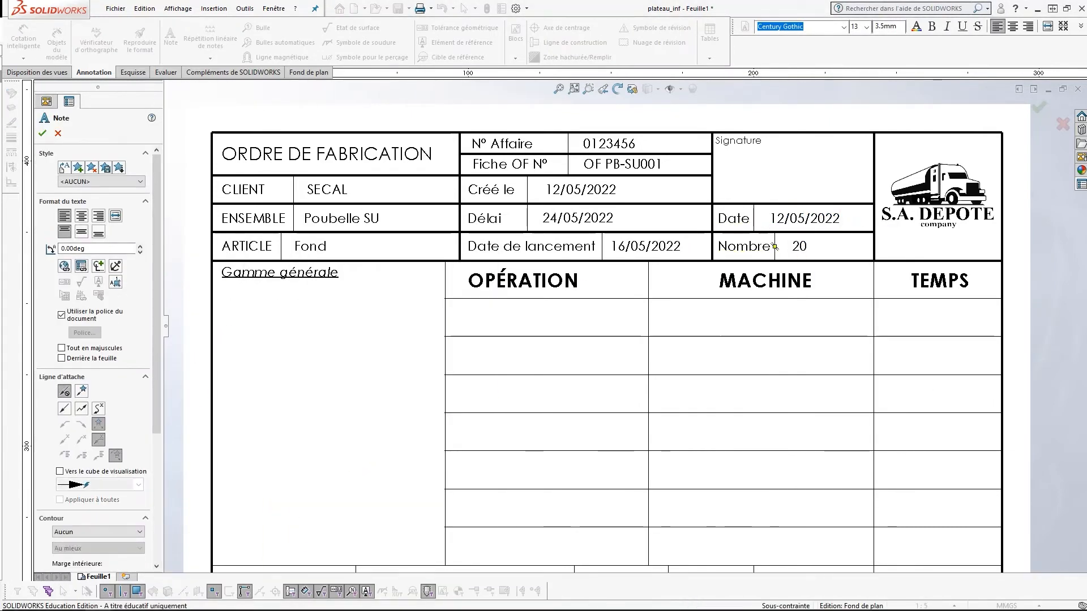
scroll(596, 284, "up", 1)
left_click(558, 235)
key("Escape")
key("Escape")
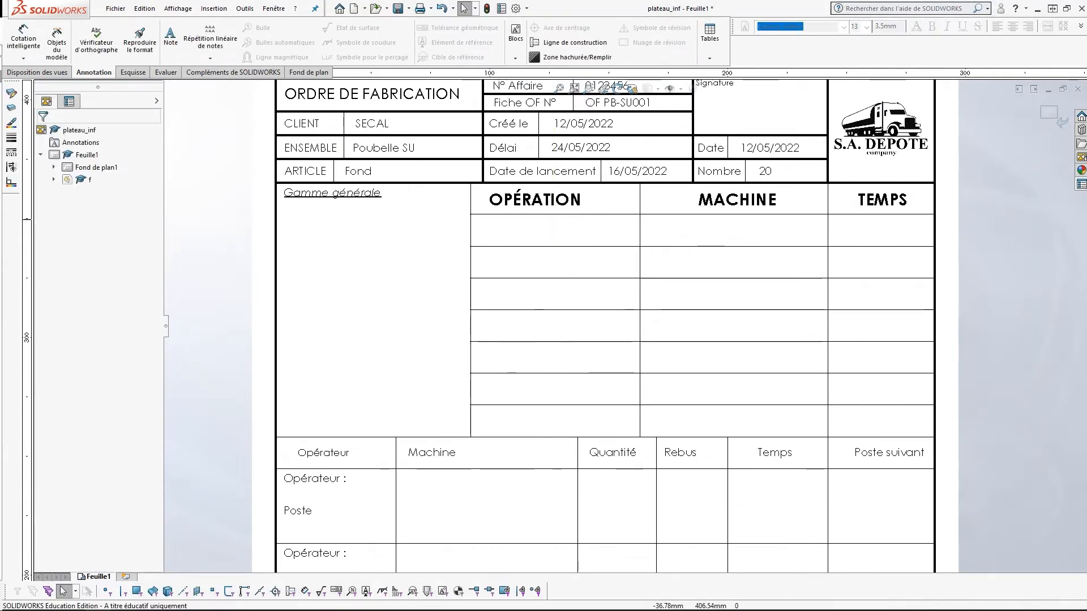
- Add a note linked to the model's Découpage plasma operation property and place it in the first row under OPÉRATION
left_click(170, 35)
left_click(81, 250)
left_click(270, 293)
left_click(420, 375)
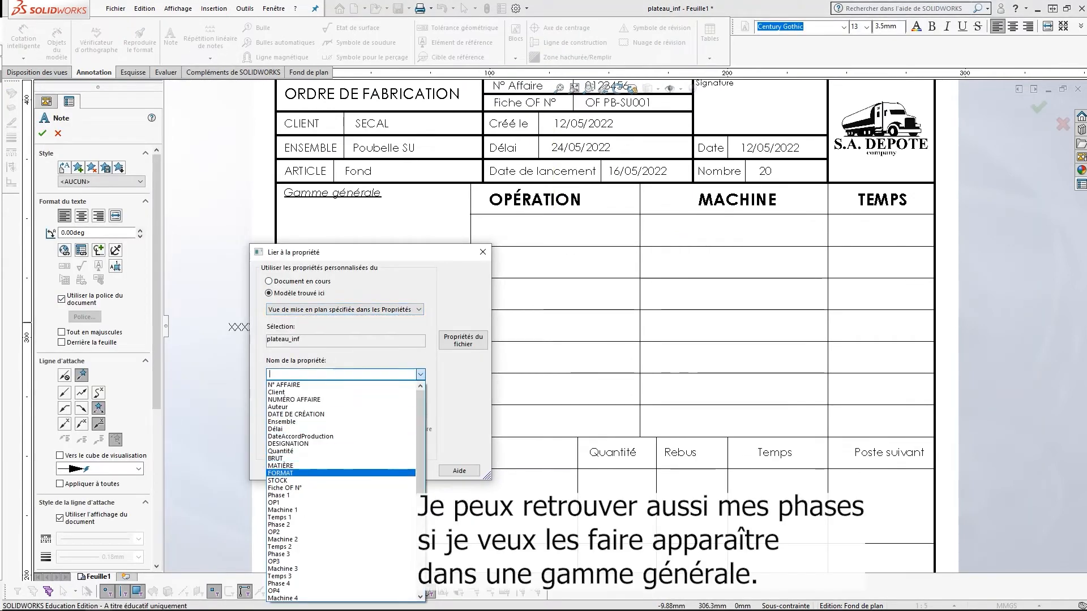
left_click(317, 473)
left_click(349, 471)
left_click(488, 225)
key("Escape")
key("Escape")
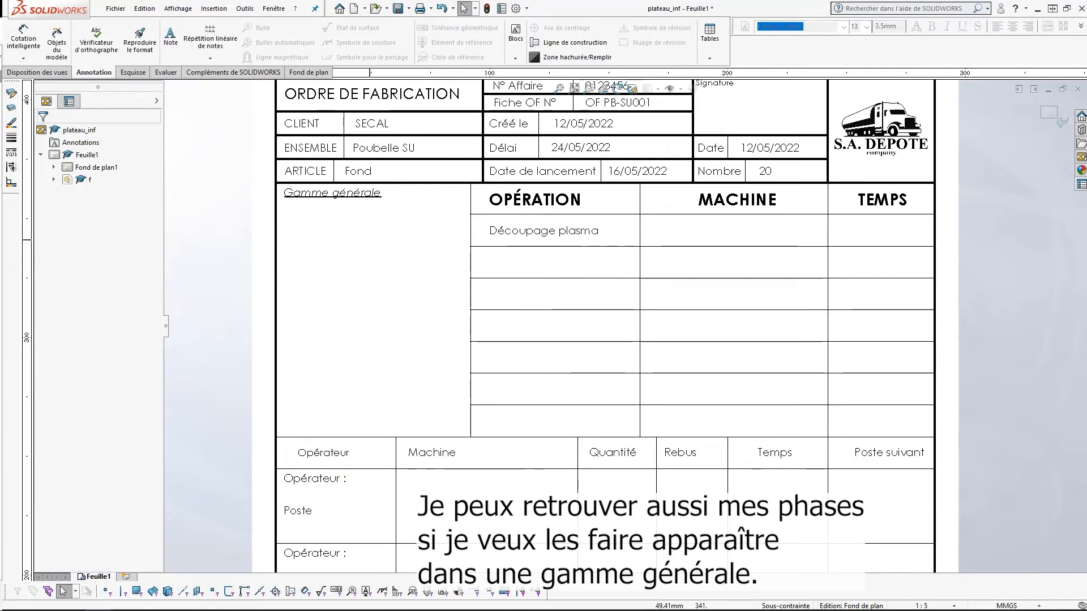
- Add a note linked to the model's Machine 1 property and place it in the first row under MACHINE
left_click(171, 35)
left_click(81, 250)
left_click(270, 294)
left_click(421, 374)
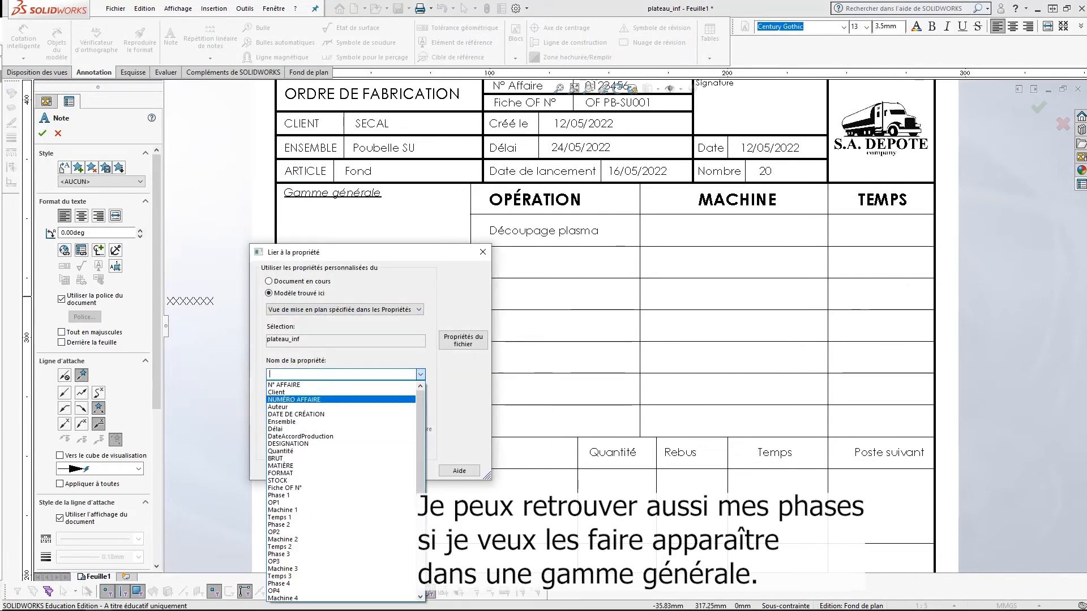
left_click(284, 510)
left_click(349, 471)
left_click(671, 226)
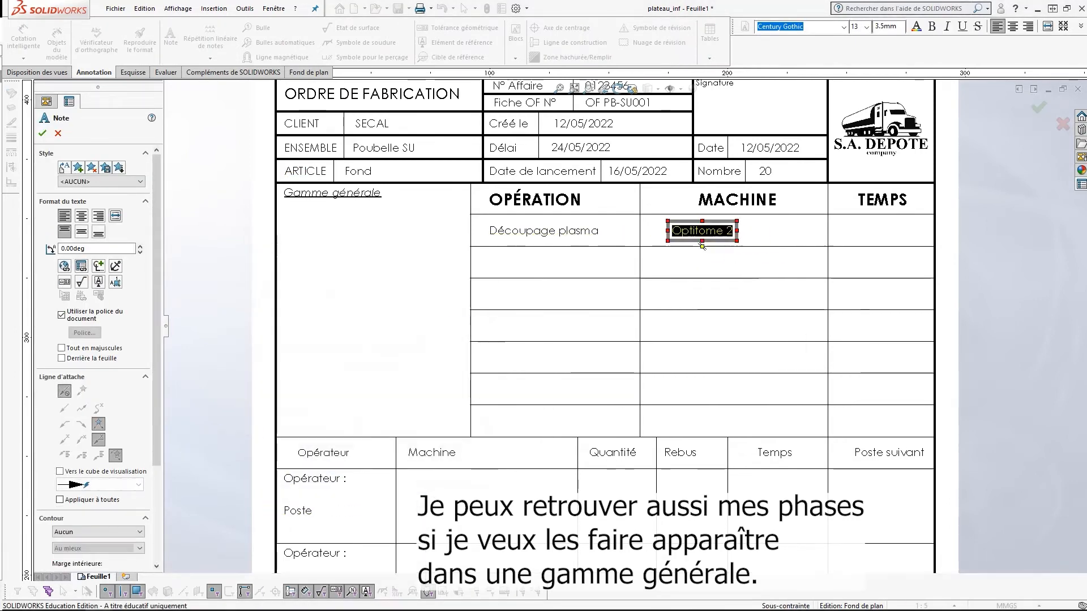
key("Escape")
key("Escape")
- Add a note linked to the model's Temps 1 property and place it in the first row under TEMPS
left_click(170, 35)
left_click(81, 251)
left_click(269, 293)
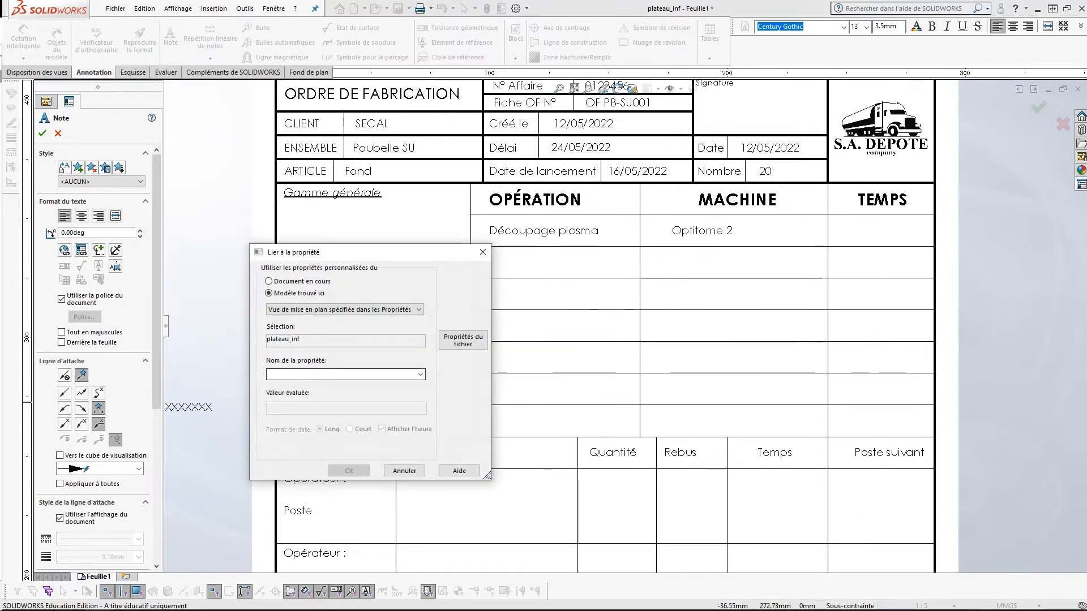
left_click(421, 374)
left_click(278, 517)
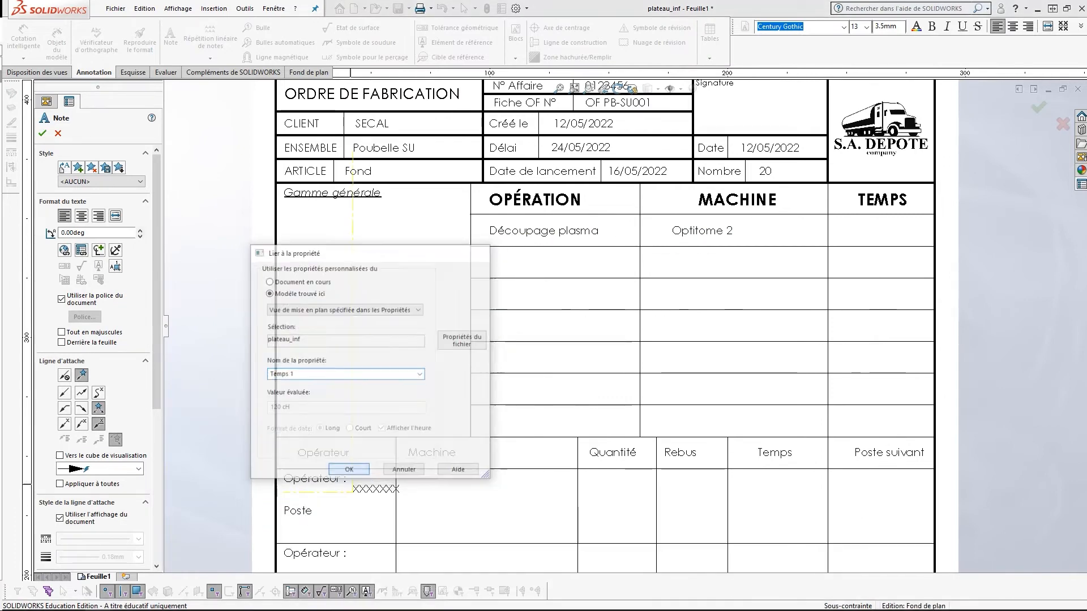
left_click(348, 470)
left_click(859, 226)
key("Escape")
- Pattern the Découpage plasma note linearly down the OPÉRATION column, with one occurrence in X and seven in reversed Y at 13 mm spacing
scroll(674, 261, "up", 3)
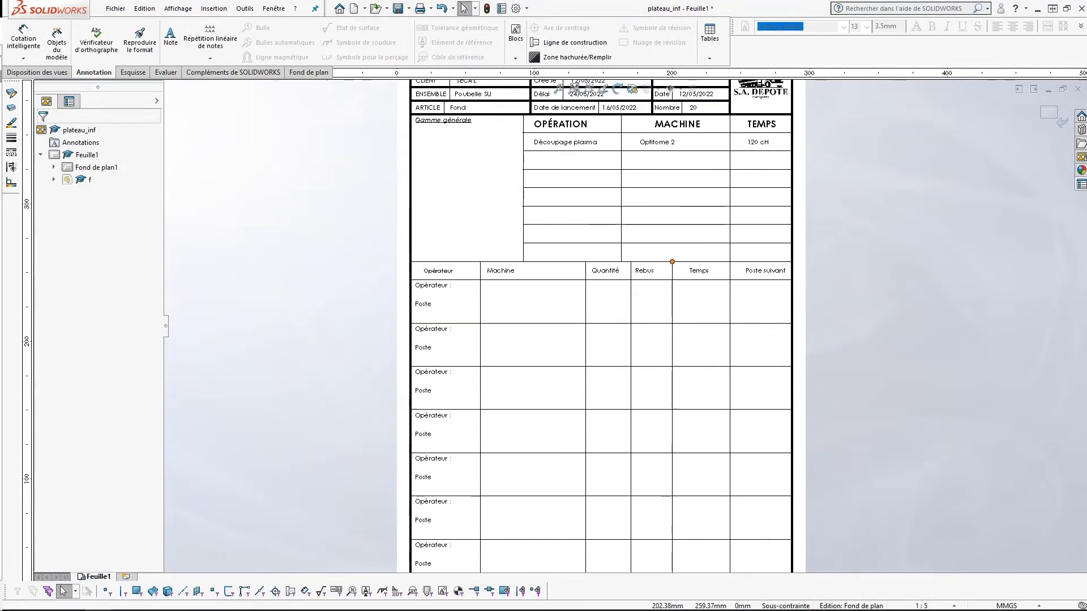
scroll(673, 260, "down", 1)
left_click(532, 120)
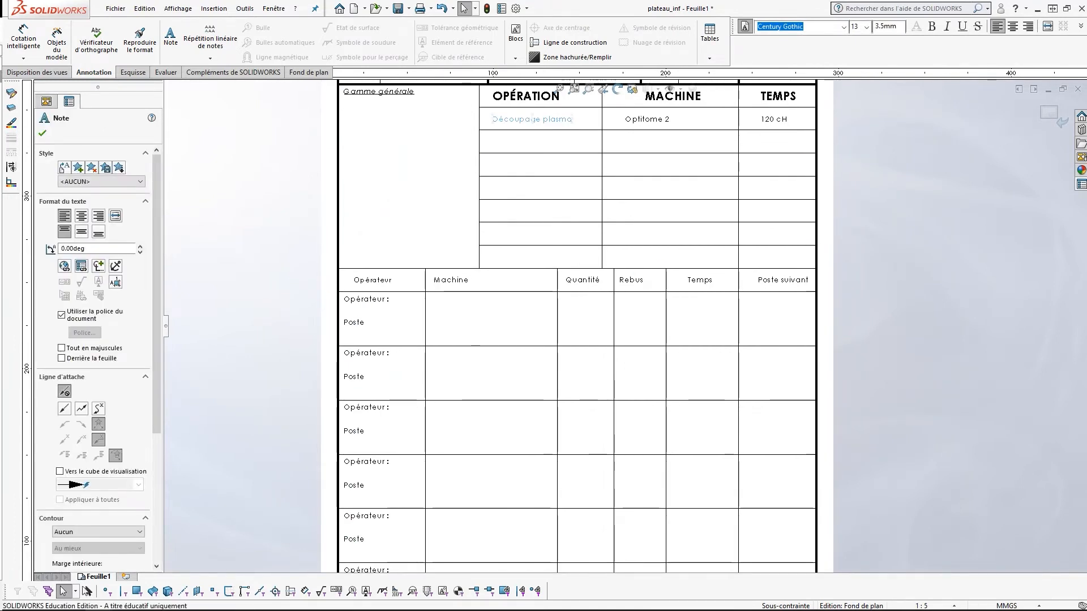
left_click(210, 39)
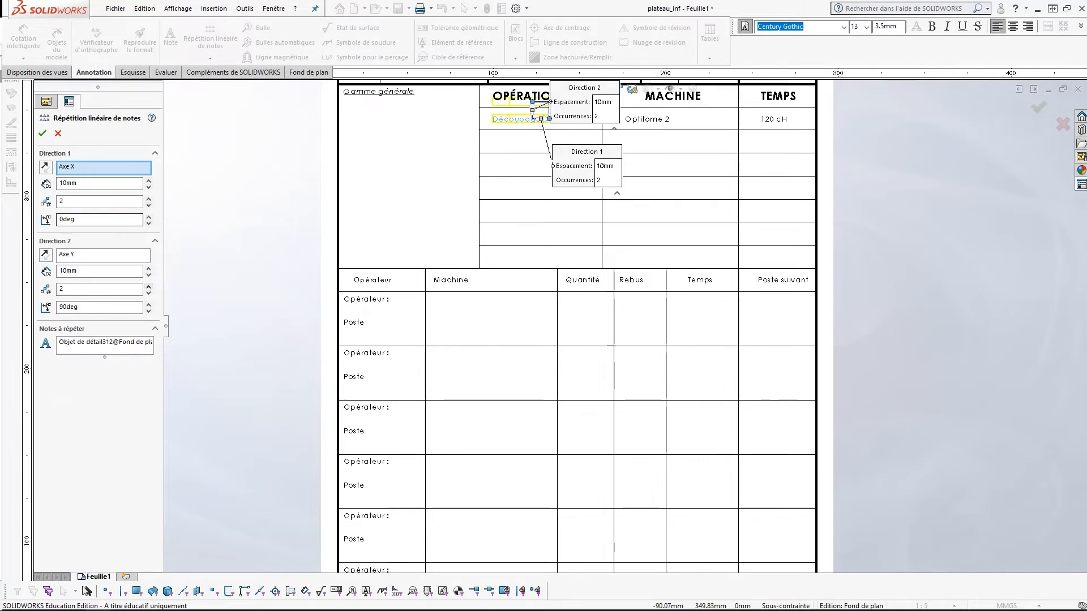
left_click(149, 205)
left_click(46, 255)
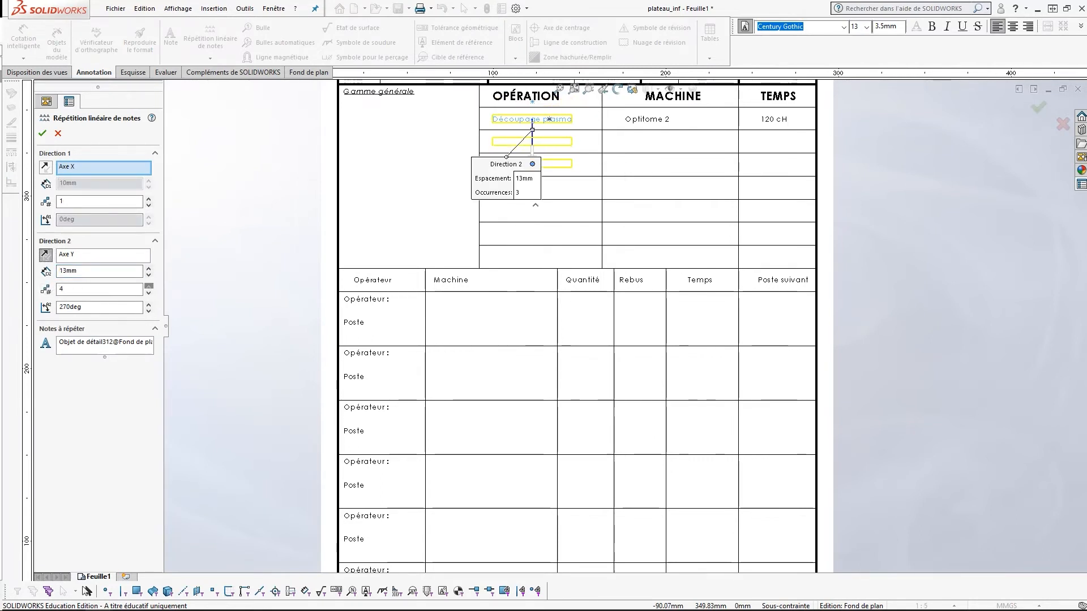
left_click(43, 133)
- Link the second OPÉRATION row's note to the model's Machine 2 property and delete its copied Découpage plasma text
left_click(532, 142)
left_click(81, 266)
left_click(269, 294)
left_click(417, 374)
left_click(318, 487)
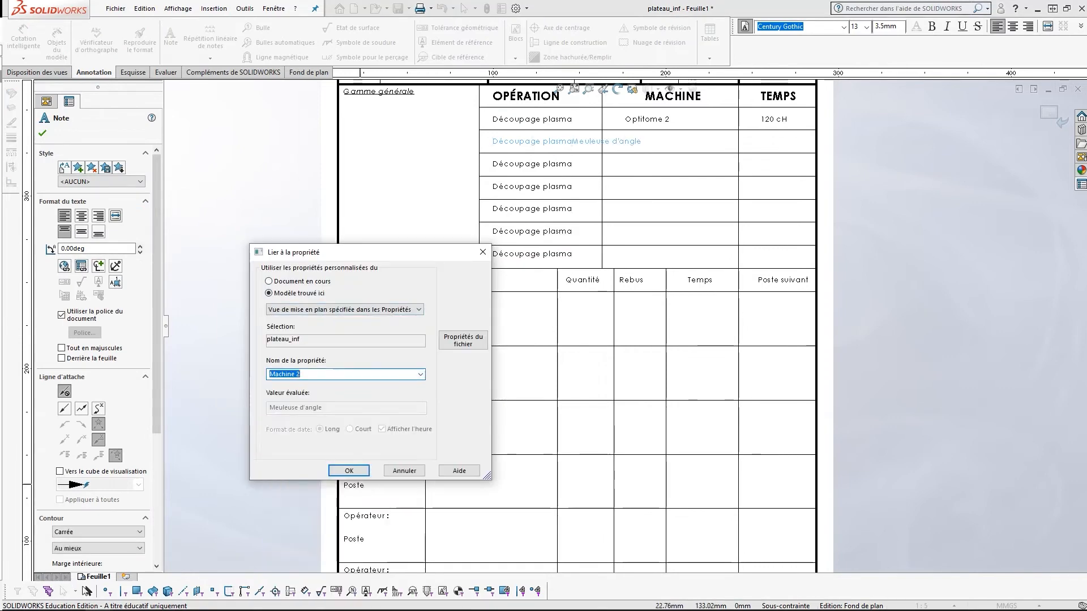
left_click(349, 471)
double_click(532, 142)
left_click_drag(572, 142, 492, 142)
key("BackSpace")
- Replace the third OPÉRATION row's copied text with a link to the model's Pointage MAG operation property
double_click(532, 164)
key("BackSpace")
left_click(81, 266)
left_click(269, 293)
left_click(420, 375)
left_click(339, 561)
left_click(349, 471)
- Replace the fourth OPÉRATION row's copied text with a link to the model's Soudage MAG operation property
double_click(533, 187)
key("BackSpace")
left_click(81, 266)
left_click(270, 293)
left_click(420, 374)
left_click(317, 558)
left_click(349, 471)
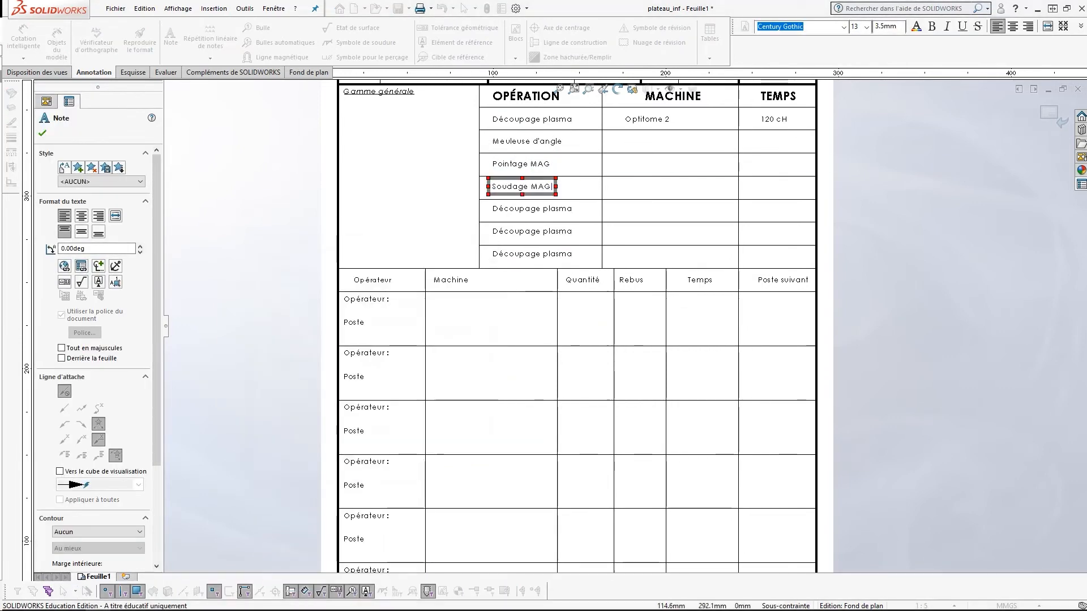
- Replace the fifth OPÉRATION row's copied text with a link to the model's fifth operation property
left_click(420, 374)
left_click(270, 294)
left_click(420, 374)
left_click(318, 546)
left_click(350, 470)
- Replace the sixth OPÉRATION row's copied text with a link to the model's sixth operation property
double_click(532, 231)
key("BackSpace")
left_click(81, 266)
left_click(420, 375)
left_click(317, 531)
left_click(350, 470)
- Replace the seventh OPÉRATION row's copied text with a link to the model's seventh operation property
double_click(532, 254)
key("BackSpace")
left_click(80, 266)
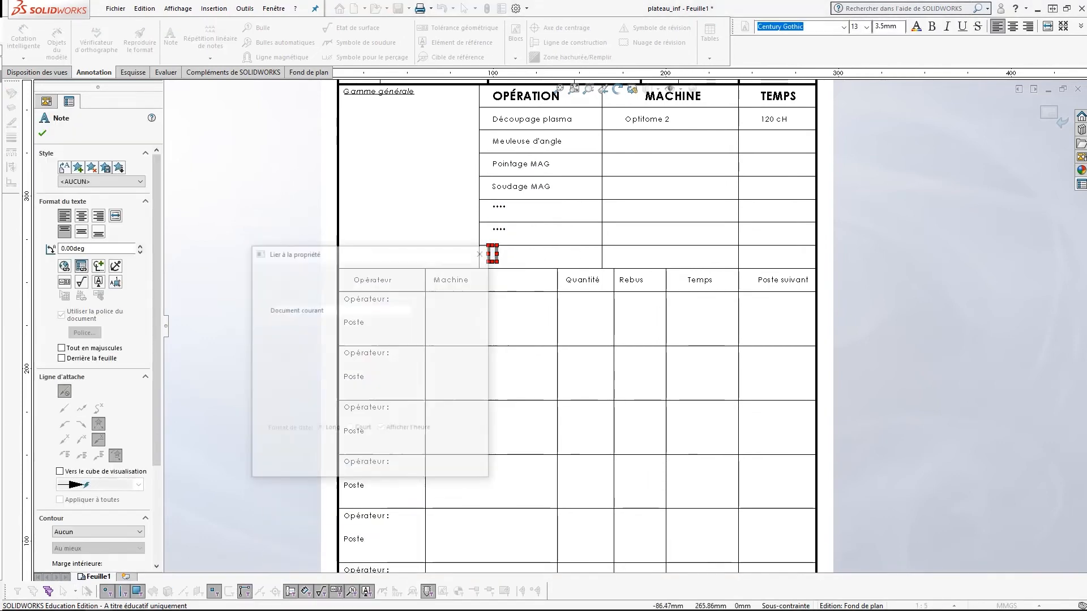
left_click(420, 374)
left_click(317, 598)
left_click(350, 471)
- Pattern the Optitome 2 note linearly down the MACHINE column, with one occurrence in X and seven in reversed Y at 13.5 mm spacing
left_click(648, 120)
left_click(214, 9)
left_click(148, 287)
type("13")
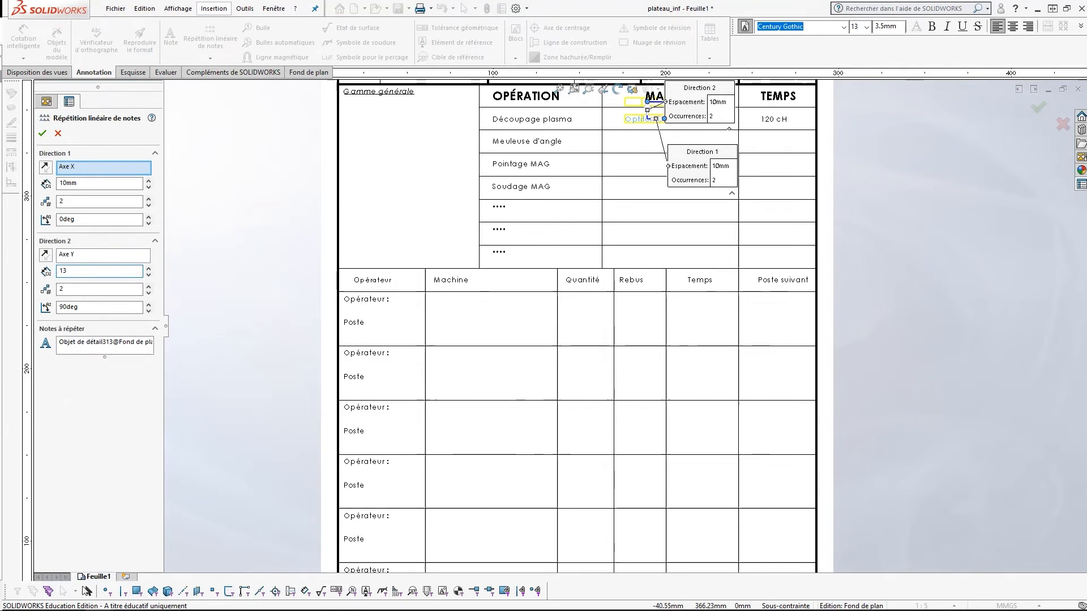
left_click(45, 256)
left_click(148, 205)
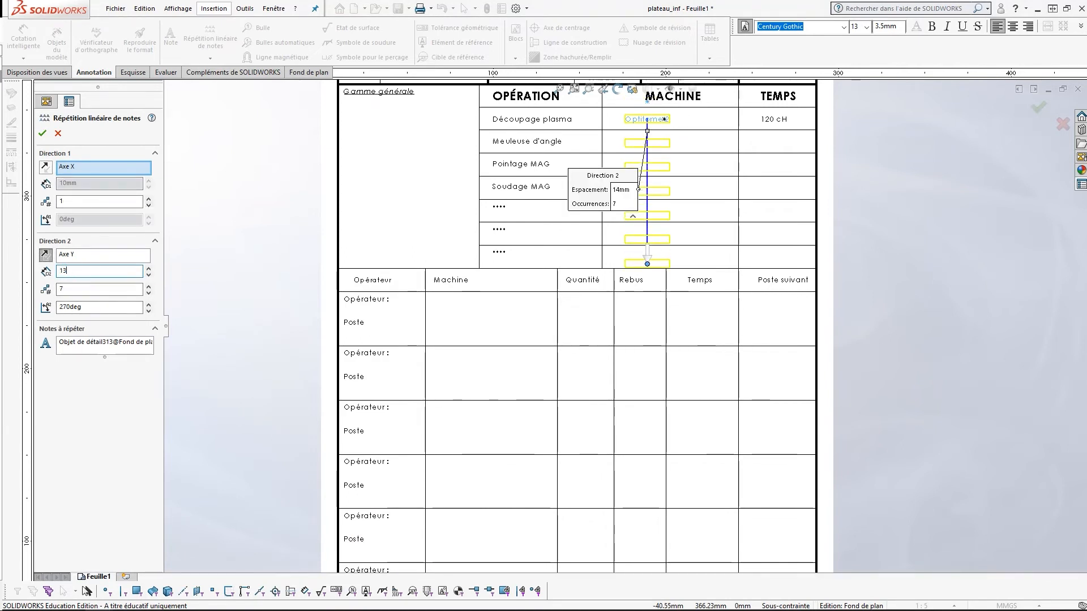
type(".5")
key("Return")
- Shift the fifth and sixth OPÉRATION notes slightly down and link the second MACHINE row's note to the model's Machine 2 property
left_click_drag(499, 207, 499, 210)
left_click_drag(498, 229, 498, 234)
double_click(647, 143)
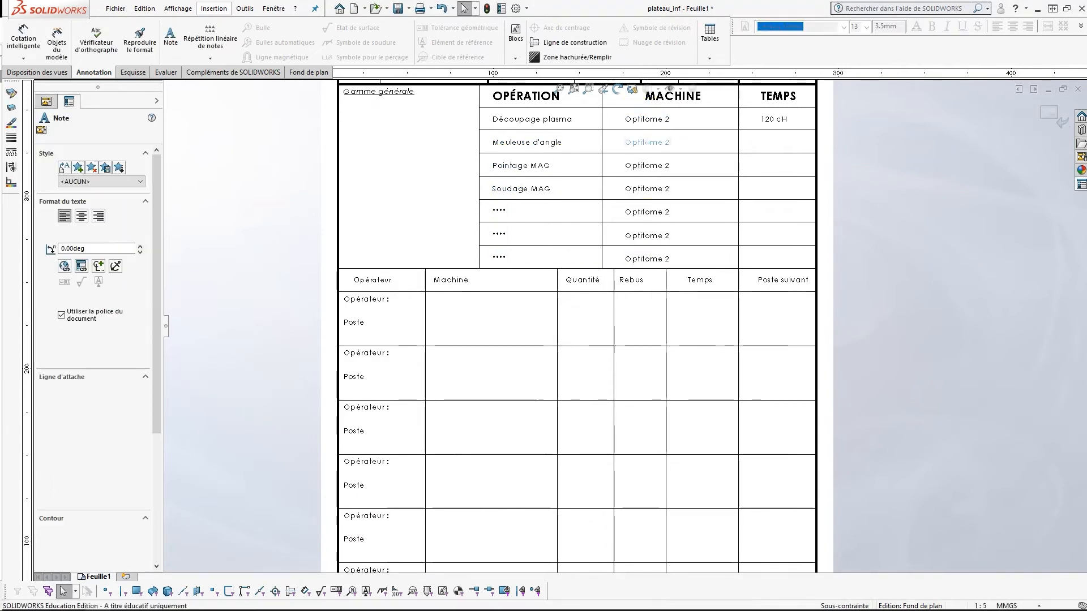
key("BackSpace")
left_click(81, 267)
left_click(269, 294)
left_click(420, 374)
left_click(318, 532)
left_click(349, 470)
- Replace the third MACHINE row's copied text with a link to the model's Machine 3 property
left_click(647, 166)
double_click(647, 166)
key("BackSpace")
left_click(81, 267)
left_click(269, 294)
left_click(420, 375)
left_click(317, 560)
left_click(350, 471)
- Replace the fourth MACHINE row's copied text with a link to the model's Machine 4 property
double_click(647, 189)
left_click(270, 294)
left_click(420, 374)
left_click(317, 561)
left_click(349, 471)
- Replace the fifth MACHINE row's copied text with a link to the model's Machine 5 property
double_click(647, 213)
key("BackSpace")
left_click(81, 266)
left_click(269, 294)
left_click(420, 374)
left_click(317, 521)
left_click(350, 470)
double_click(647, 236)
right_click(648, 236)
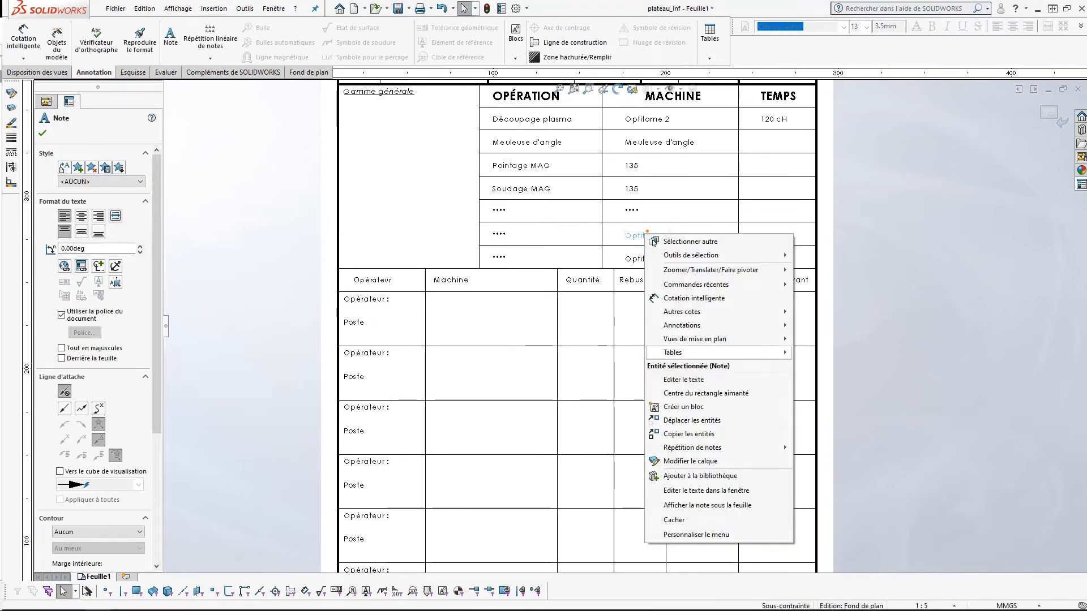
left_click(679, 380)
key("Escape")
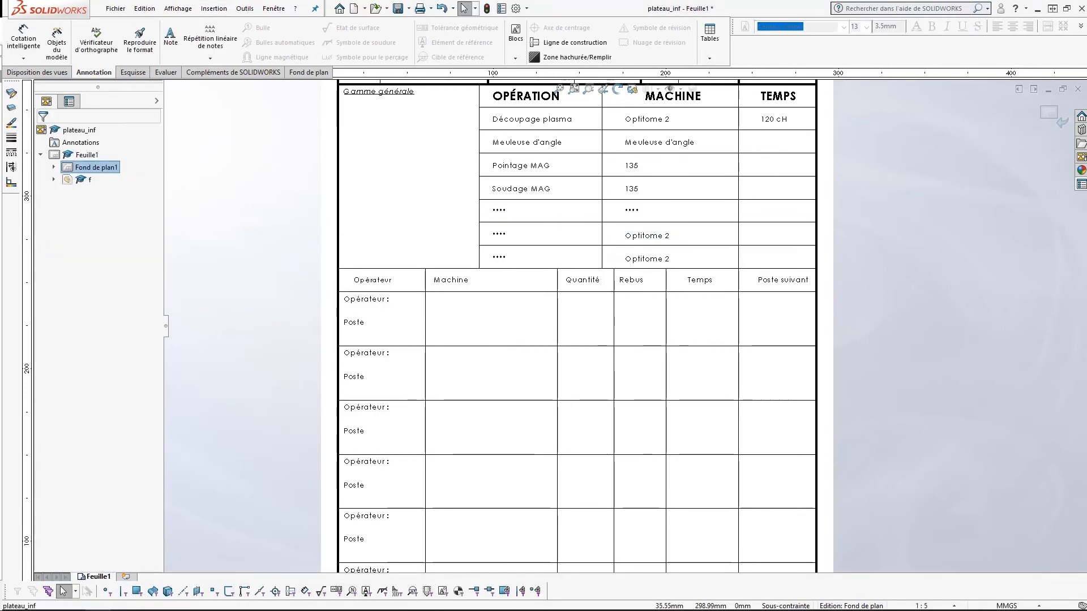
- Pattern the 120 cH note linearly down the TEMPS column, with one occurrence in X and seven in reversed Y at 13.5 mm spacing
left_click(774, 120)
left_click(81, 266)
left_click(397, 470)
scroll(544, 116, "down", 3)
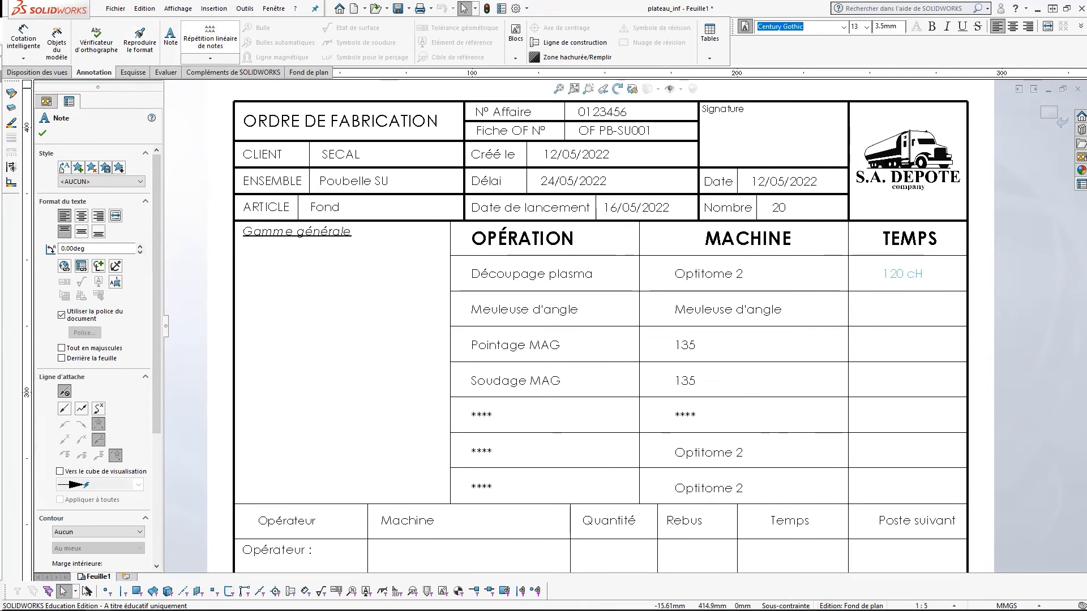
left_click(210, 39)
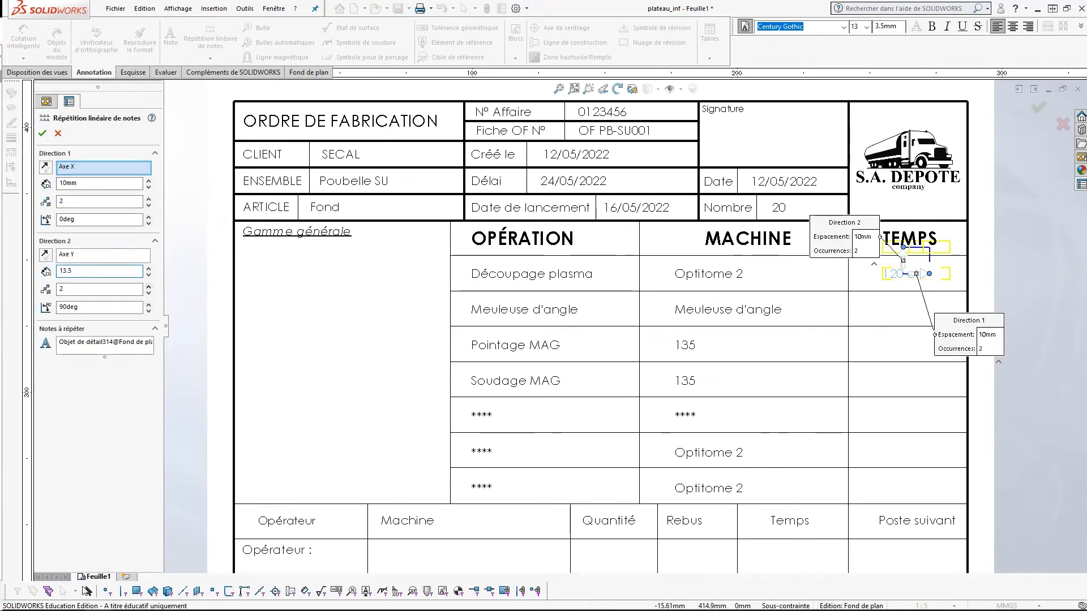
left_click(45, 254)
left_click(148, 287)
left_click(148, 287)
left_click(149, 286)
left_click(149, 287)
left_click(149, 287)
left_click(148, 204)
left_click(42, 134)
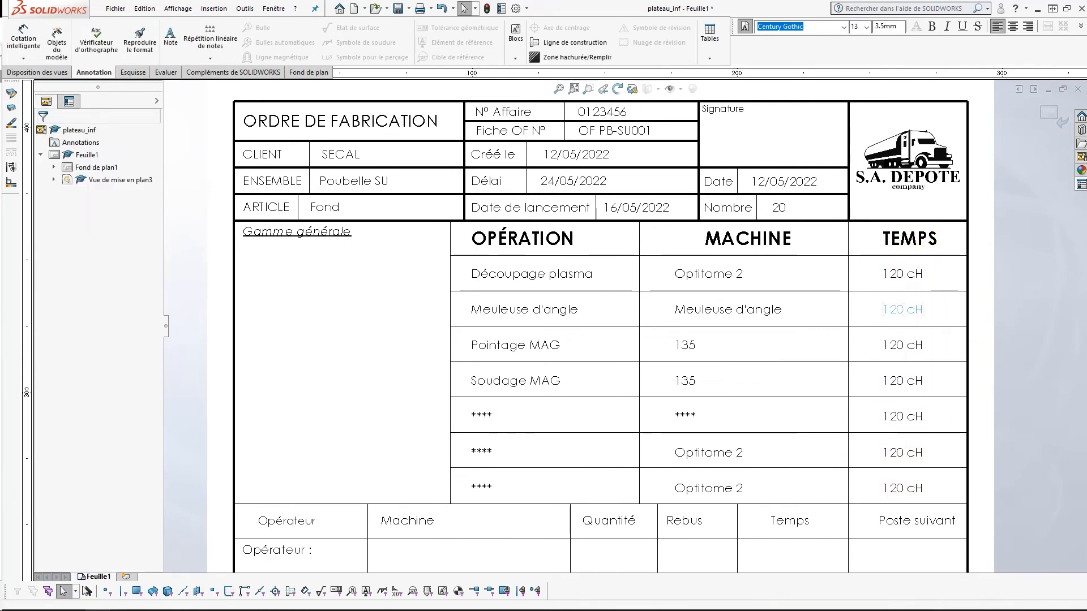
- Replace the second TEMPS row's copied text with a link to the model's Temps 2 property
double_click(902, 309)
left_click(81, 266)
left_click(420, 374)
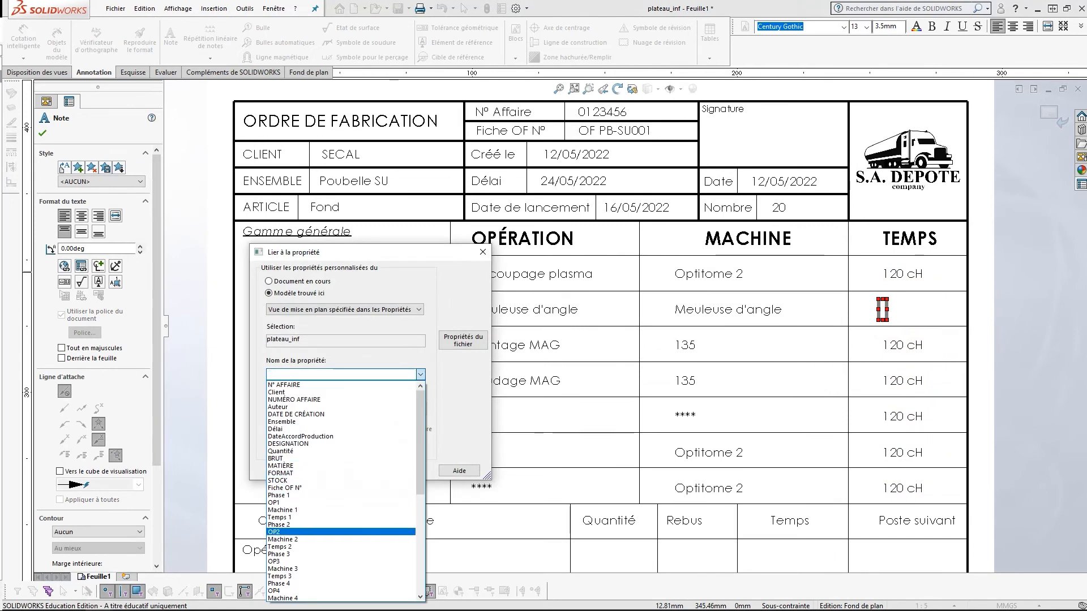
left_click(280, 547)
left_click(349, 471)
- Replace the third TEMPS row's copied text with a link to the model's Temps 3 property
double_click(903, 345)
key("BackSpace")
left_click(81, 265)
left_click(420, 374)
left_click(283, 422)
left_click(349, 471)
- Replace the fourth TEMPS row's copied text with a link to the model's Temps 4 property
double_click(902, 381)
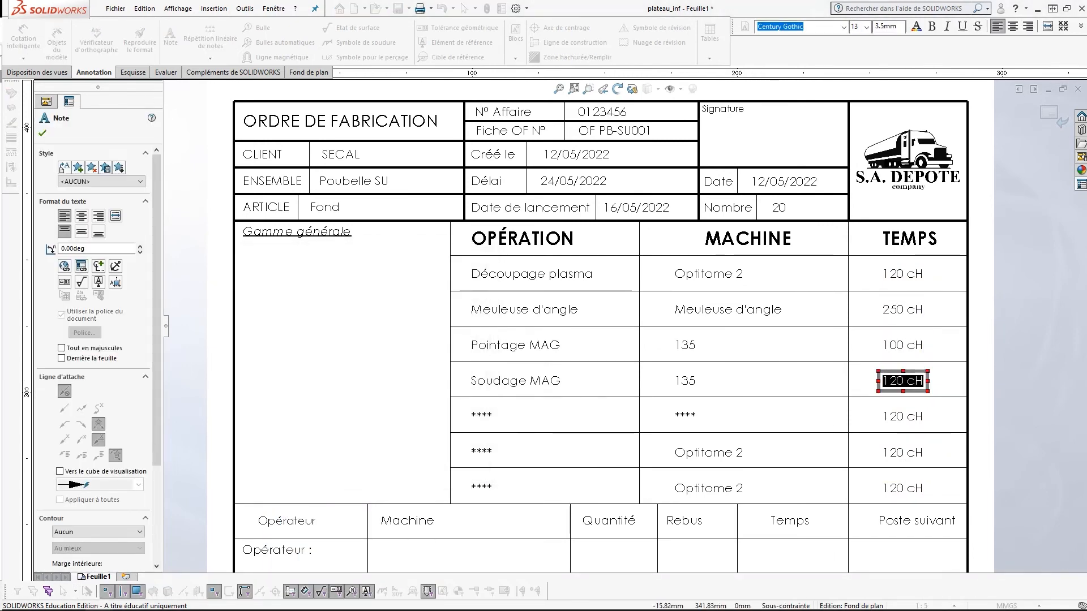
left_click(81, 266)
left_click(420, 375)
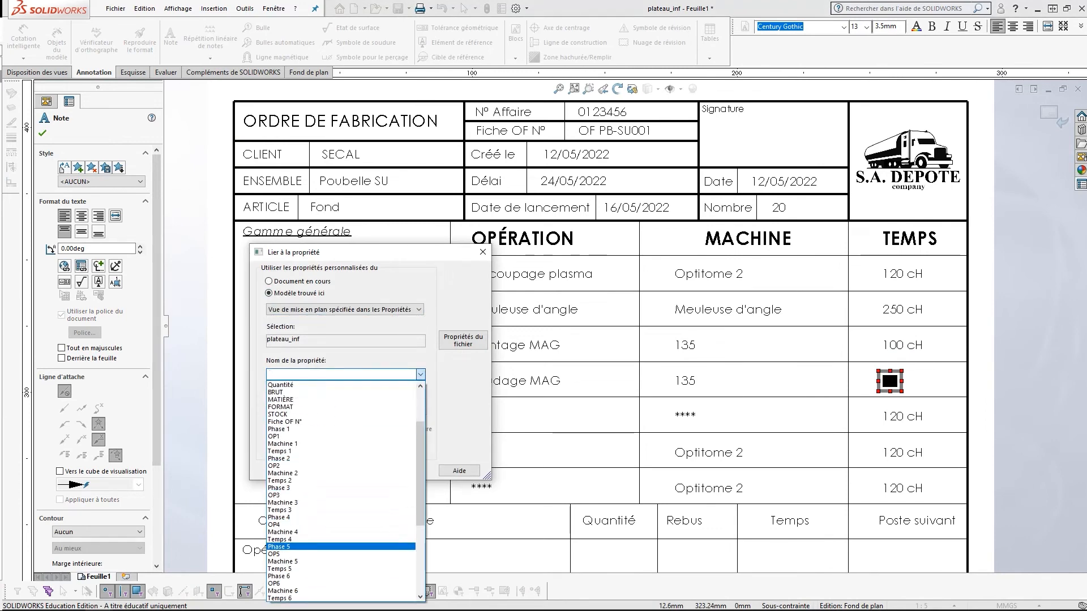
left_click(280, 539)
left_click(349, 471)
- Replace the fifth TEMPS row's copied text with a link to the model's Temps 5 property
double_click(903, 417)
left_click(81, 266)
left_click(421, 374)
left_click(280, 555)
left_click(348, 471)
- Replace the sixth TEMPS row's copied text with a link to the model's Temps 6 property
double_click(903, 453)
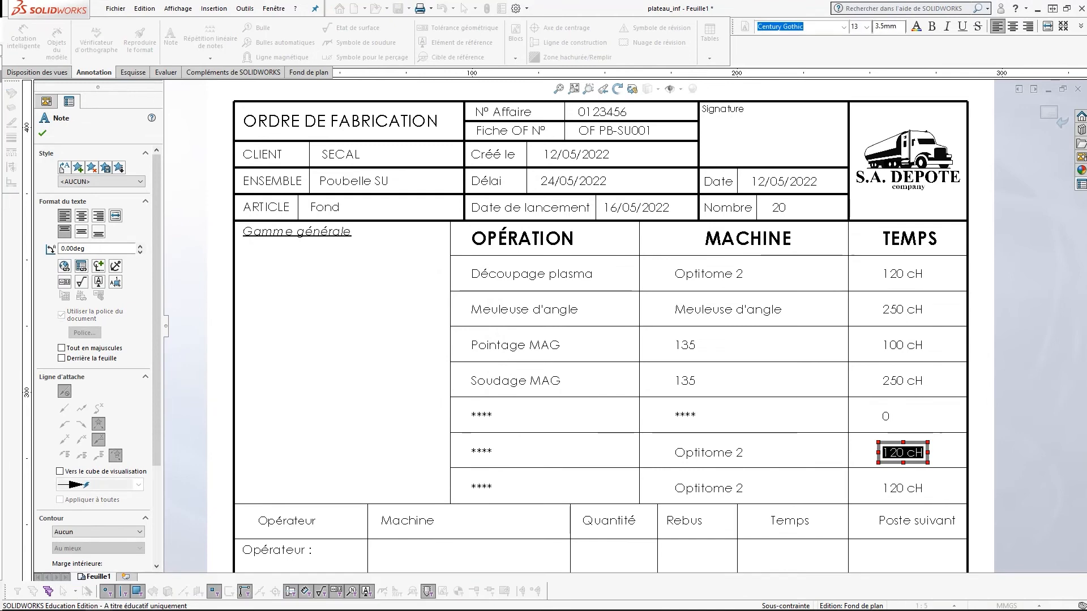
left_click(81, 265)
left_click(420, 374)
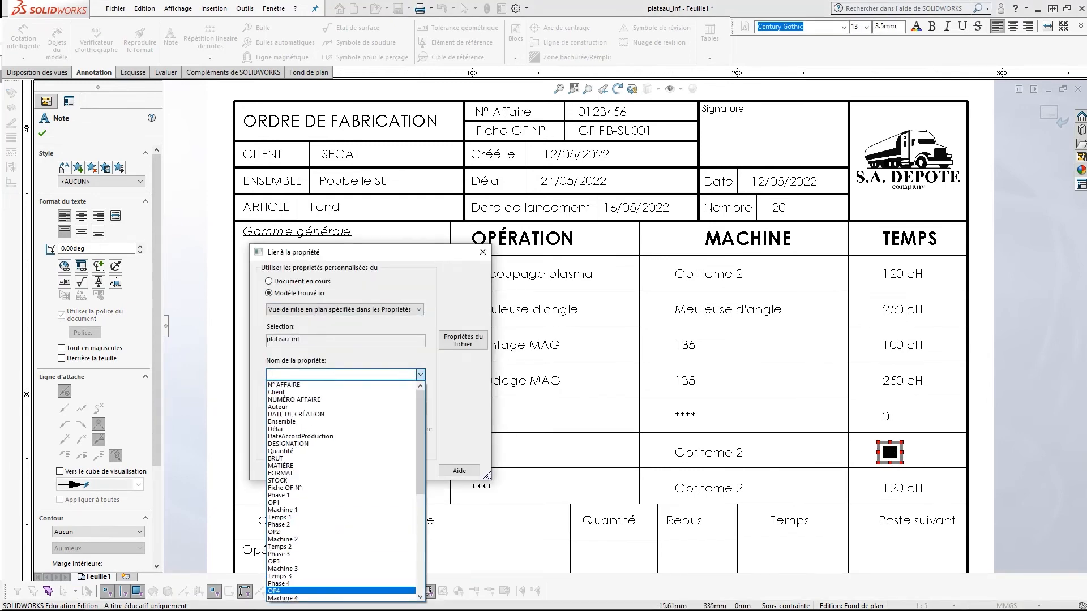
left_click(280, 571)
left_click(349, 471)
- Replace the sixth MACHINE row's copied text with a link to the model's Phase 6 property
double_click(708, 452)
key("Delete")
left_click(81, 265)
left_click(420, 374)
left_click(341, 480)
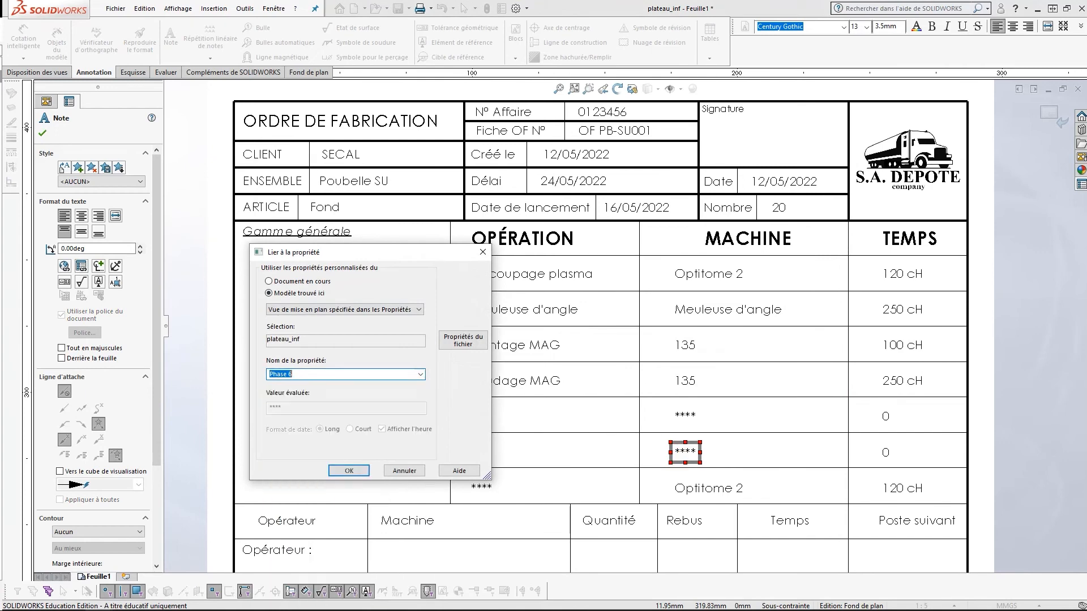
left_click(349, 471)
- Replace the seventh MACHINE row's copied text with a link to the model's Phase 7 property
double_click(709, 488)
key("Delete")
left_click(81, 266)
left_click(269, 294)
left_click(420, 374)
scroll(341, 453, "down", 3)
left_click(341, 487)
left_click(349, 471)
- Replace the seventh TEMPS row's copied text with a link to the model's Temps 7 property
double_click(902, 488)
key("Delete")
left_click(81, 266)
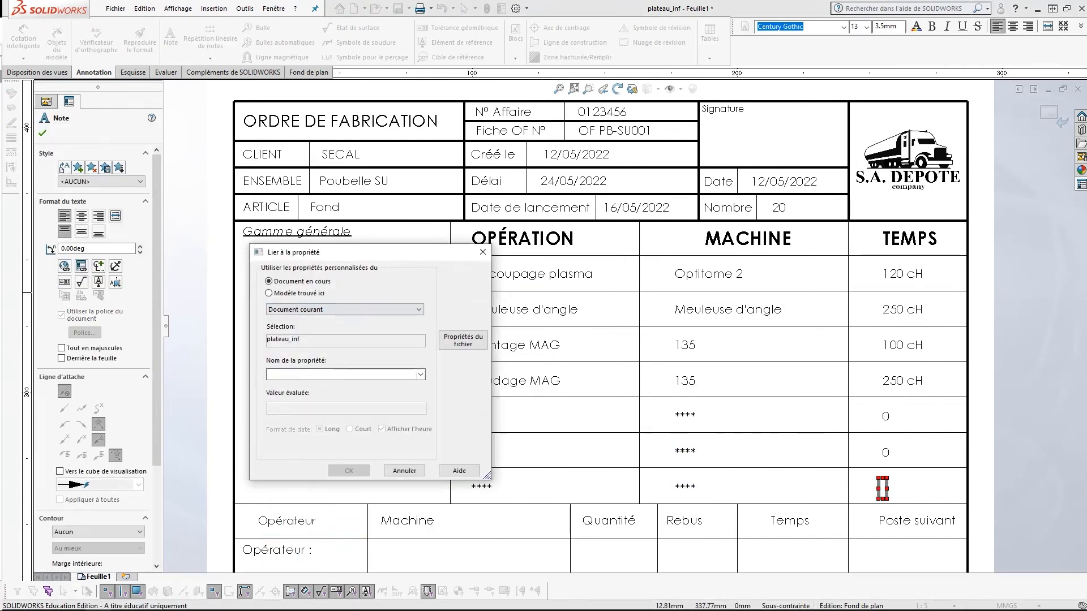
left_click(269, 293)
left_click(420, 374)
scroll(342, 453, "down", 3)
left_click(341, 488)
left_click(349, 471)
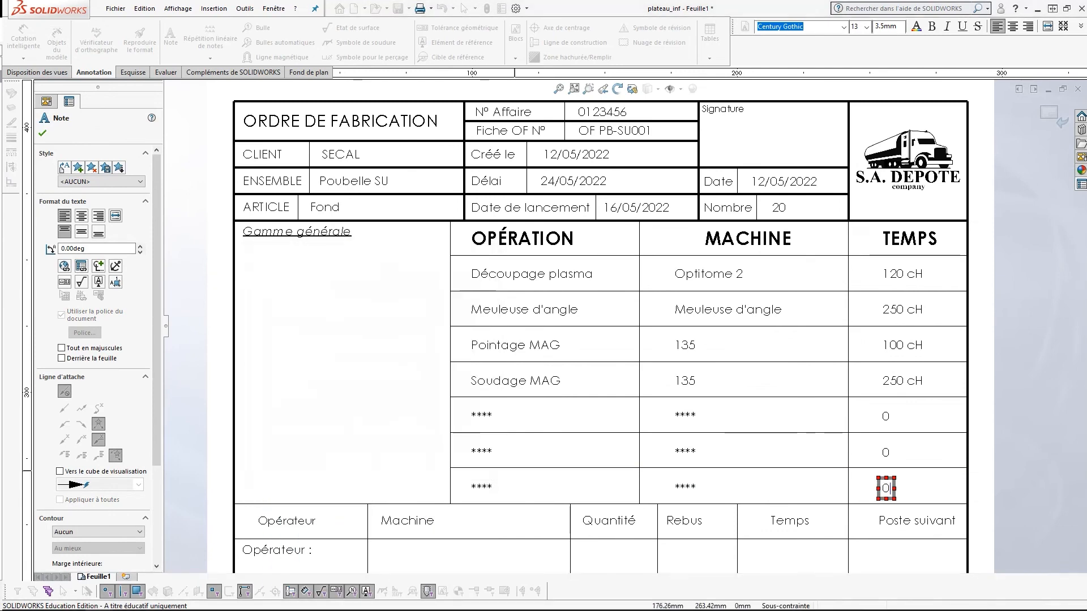
key("Escape")
scroll(625, 300, "up", 2)
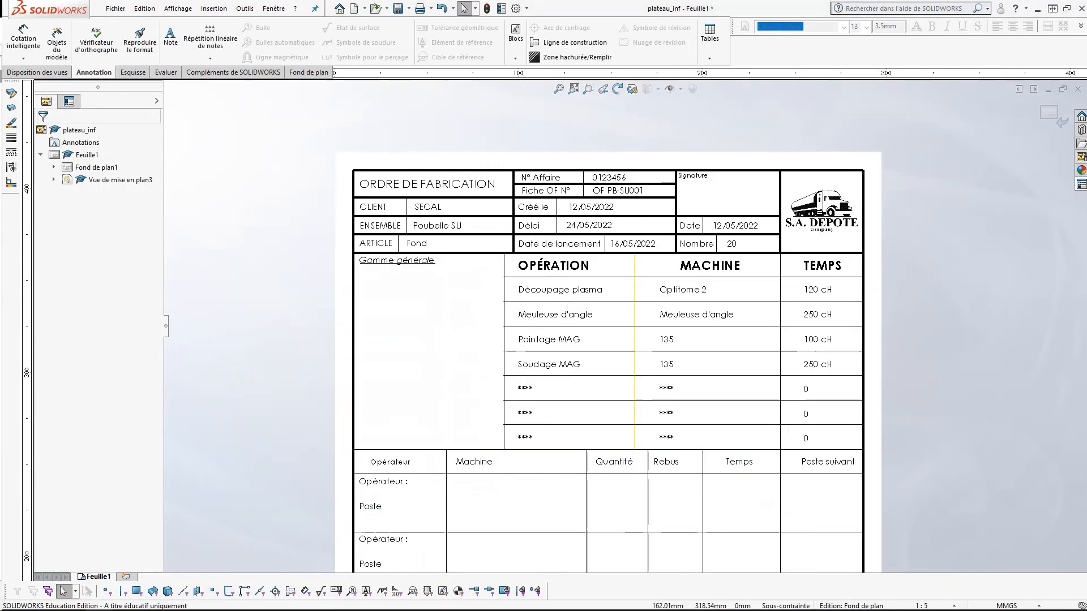
- Delete the part's drawing view from the Gamme générale area and rebuild the drawing to empty the linked fields
scroll(625, 300, "down", 1)
left_click(487, 9)
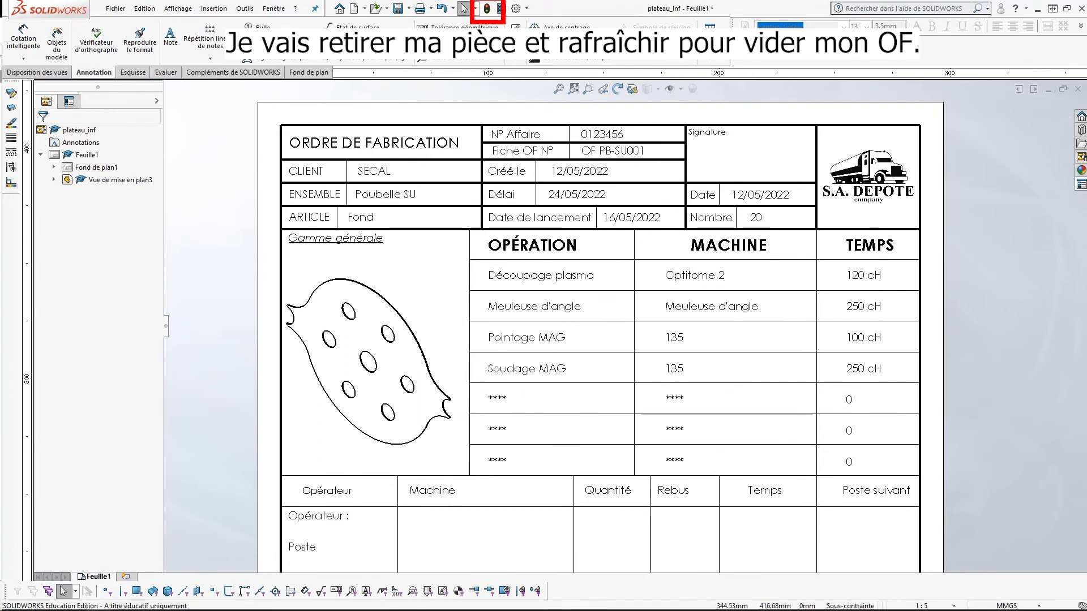
left_click(385, 333)
key("Delete")
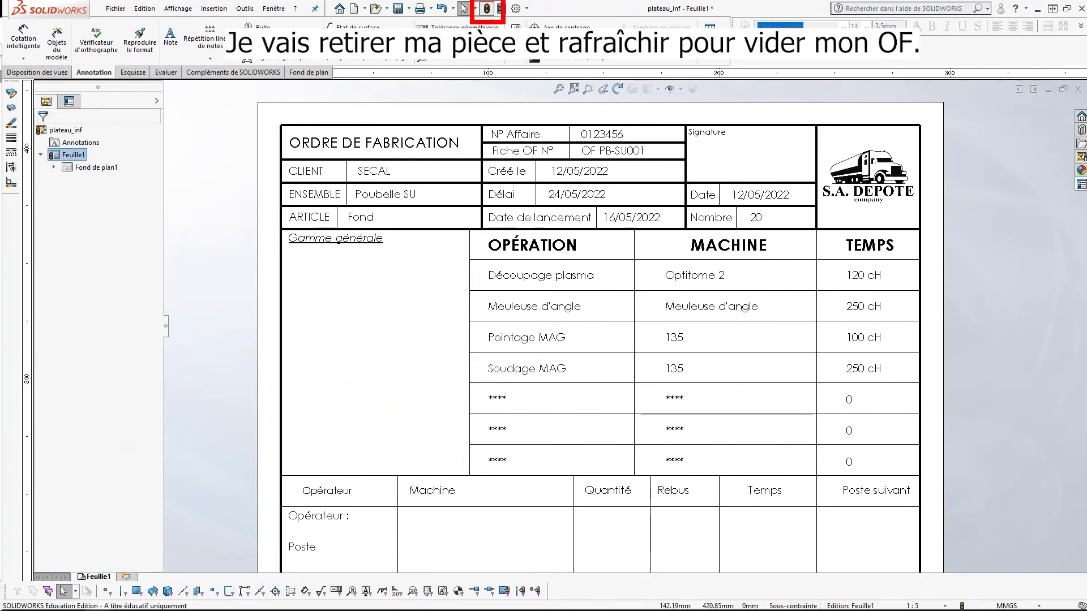
left_click(487, 9)
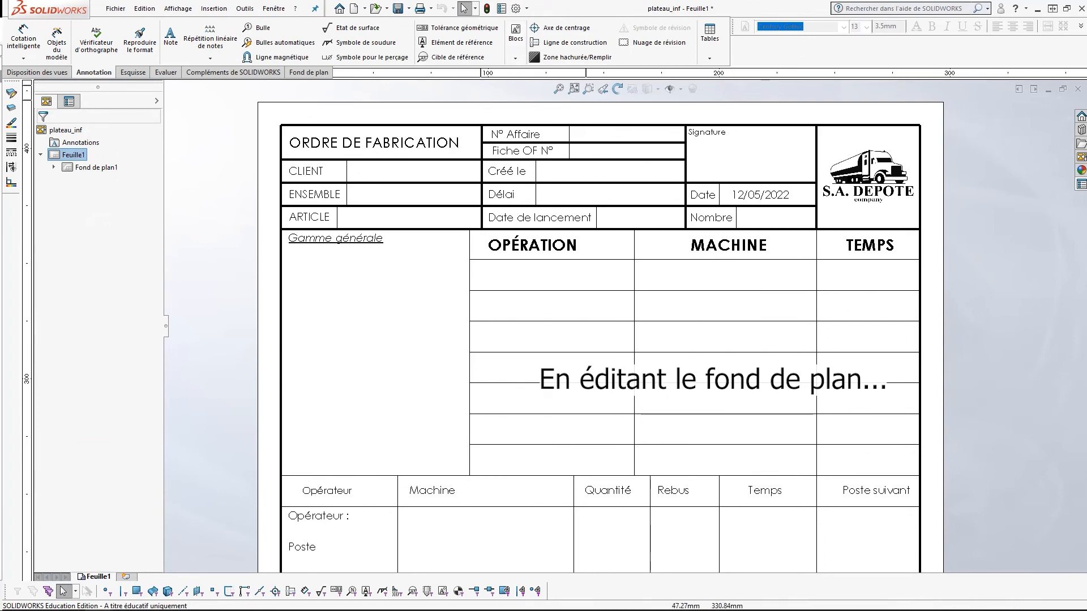
- Open the sheet format for editing, examine the property links in the table columns, and return to the sheet
right_click(377, 304)
left_click(425, 381)
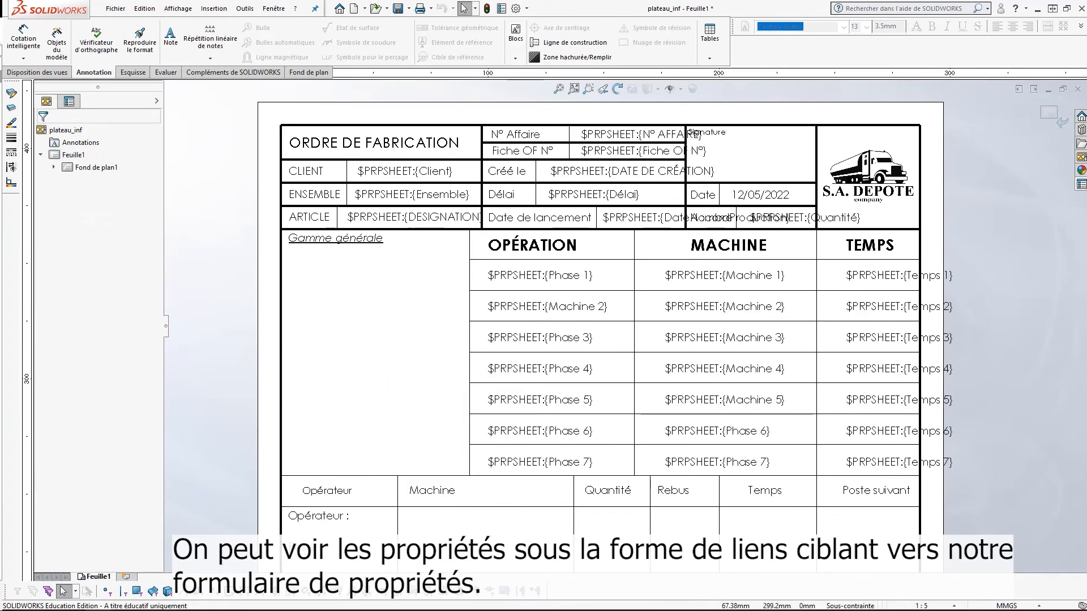
left_click(697, 275)
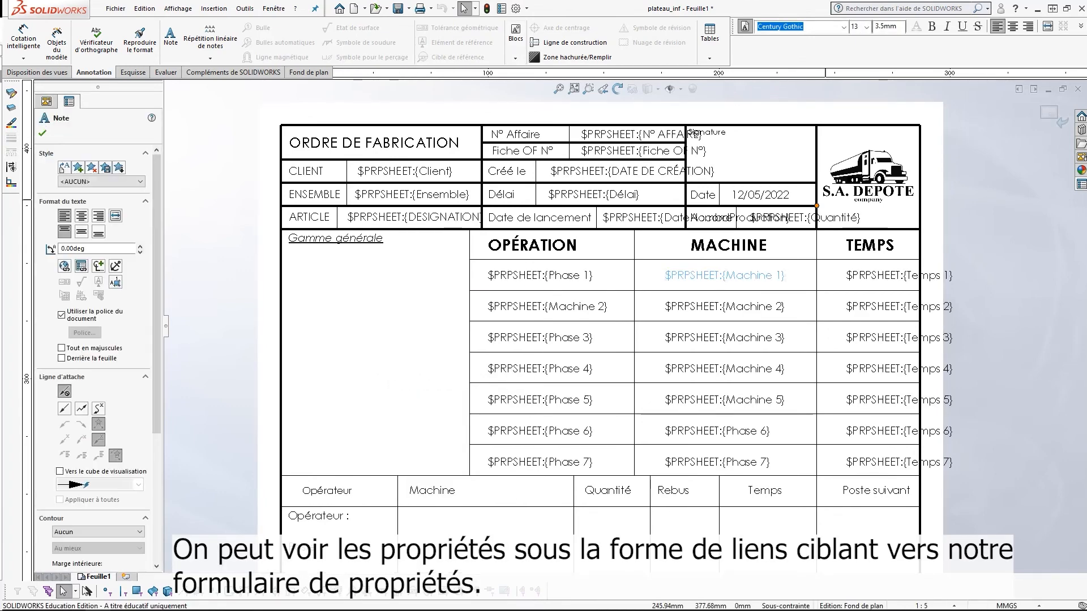
scroll(920, 334, "down", 4)
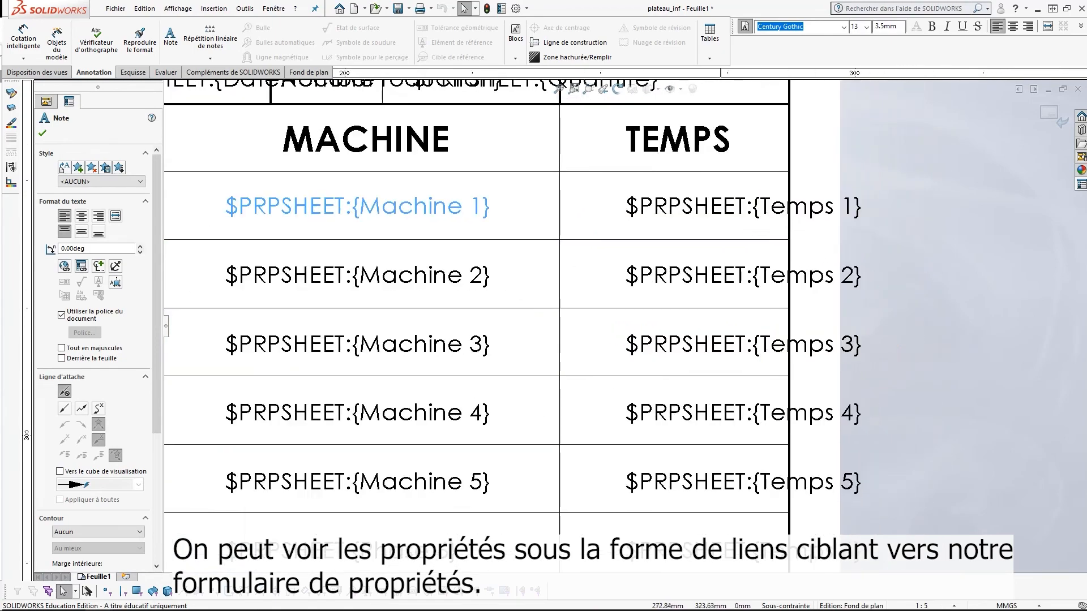
scroll(776, 335, "up", 5)
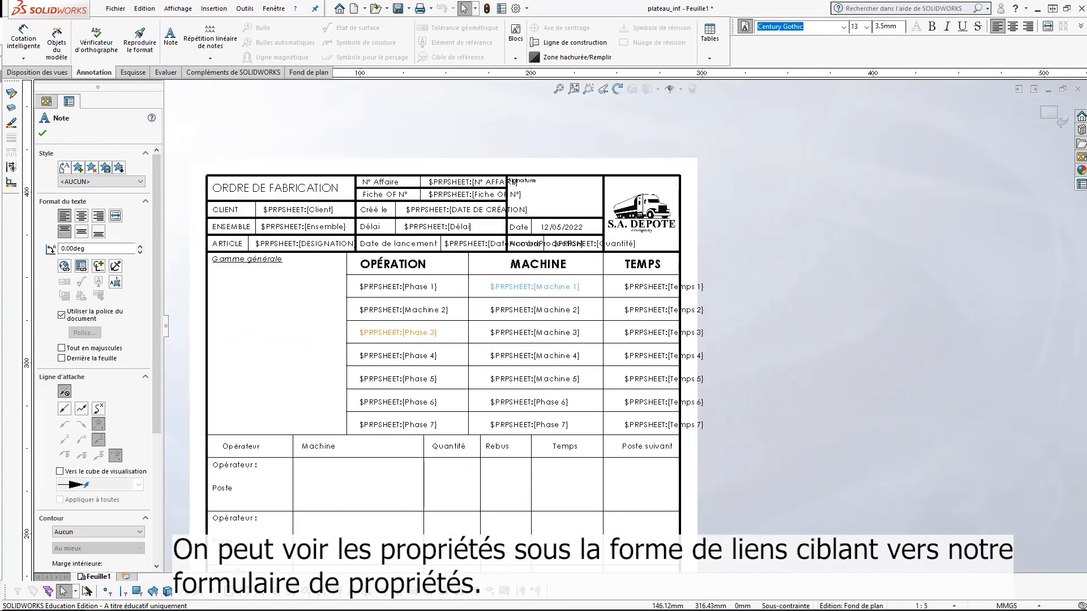
scroll(230, 353, "down", 1)
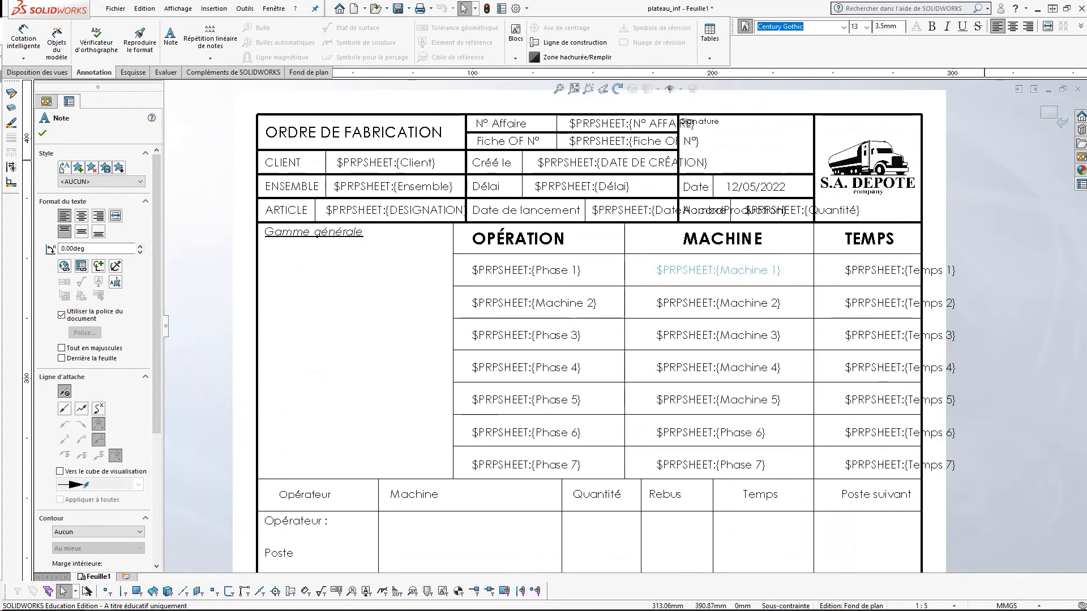
left_click(1052, 114)
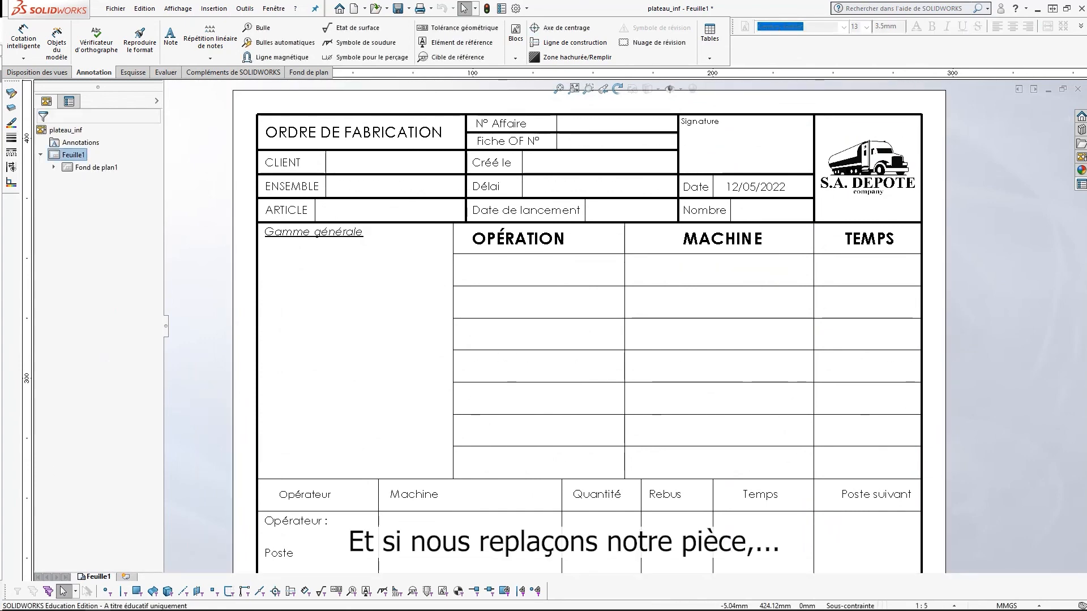
- Insert an isometric model view of plateau_inf in the Gamme générale area so the order's linked fields fill in
left_click(38, 73)
left_click(49, 40)
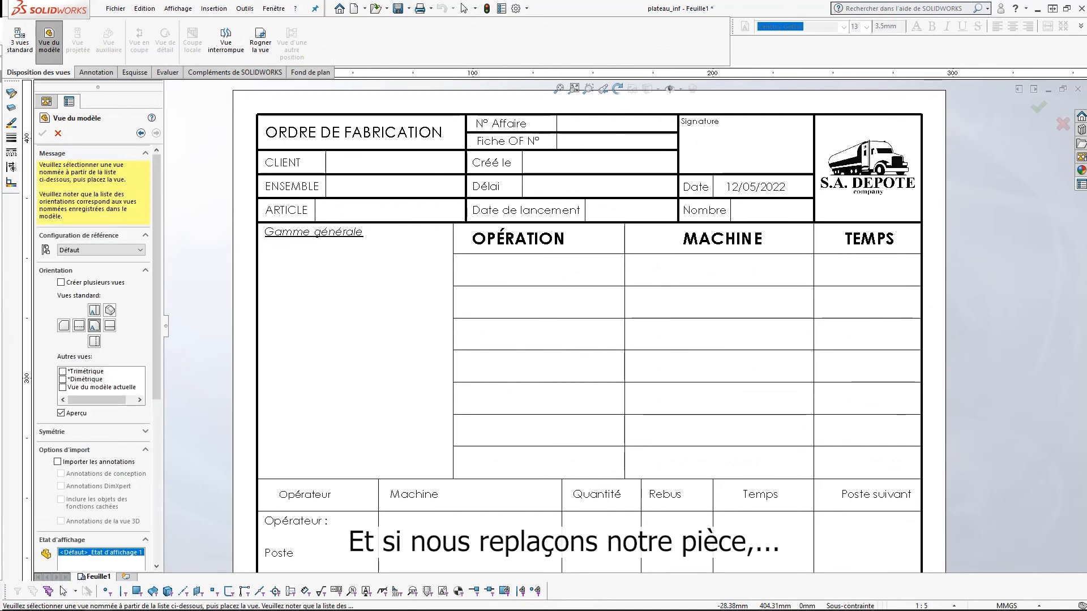
left_click(109, 310)
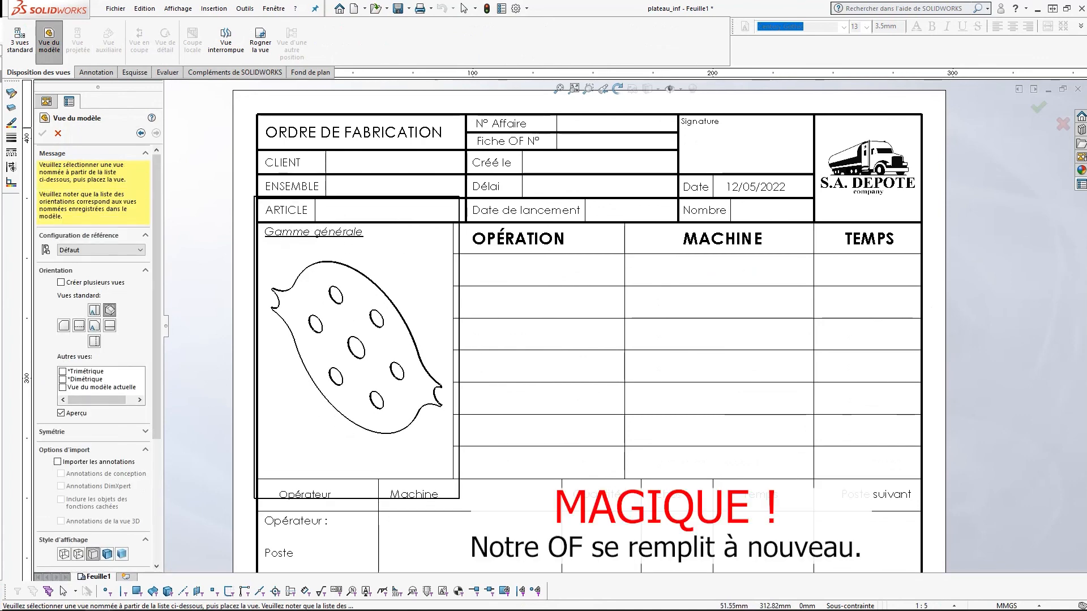
left_click(357, 348)
scroll(725, 252, "down", 1)
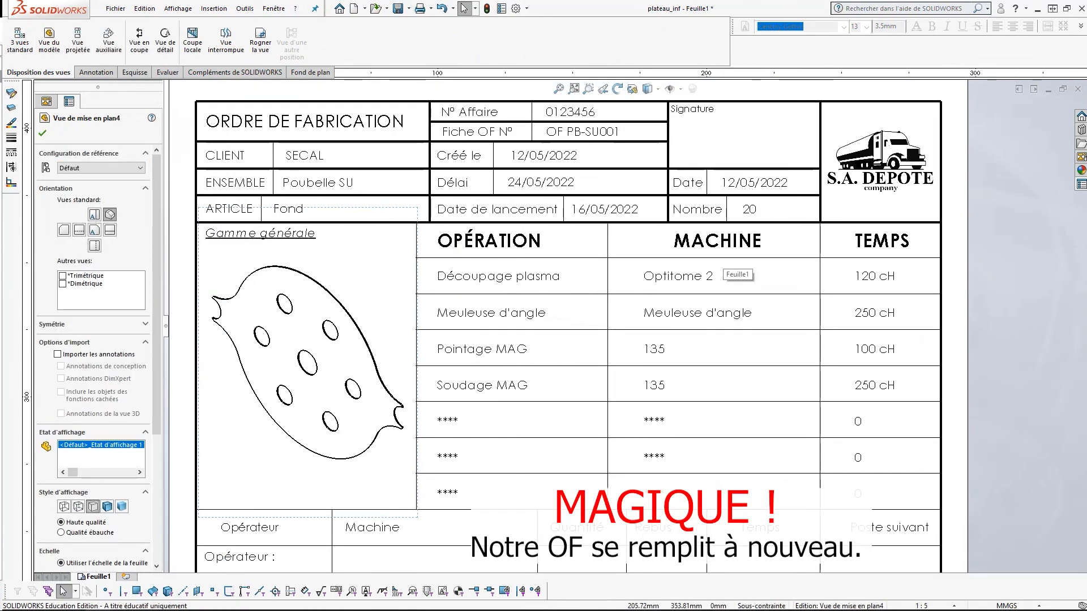
left_click(1013, 261)
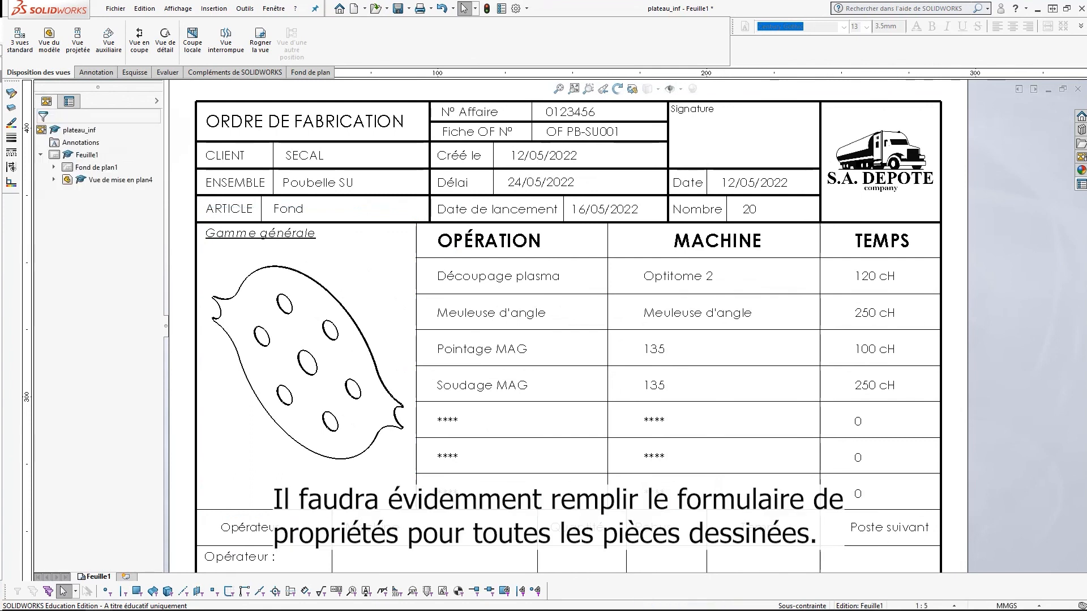